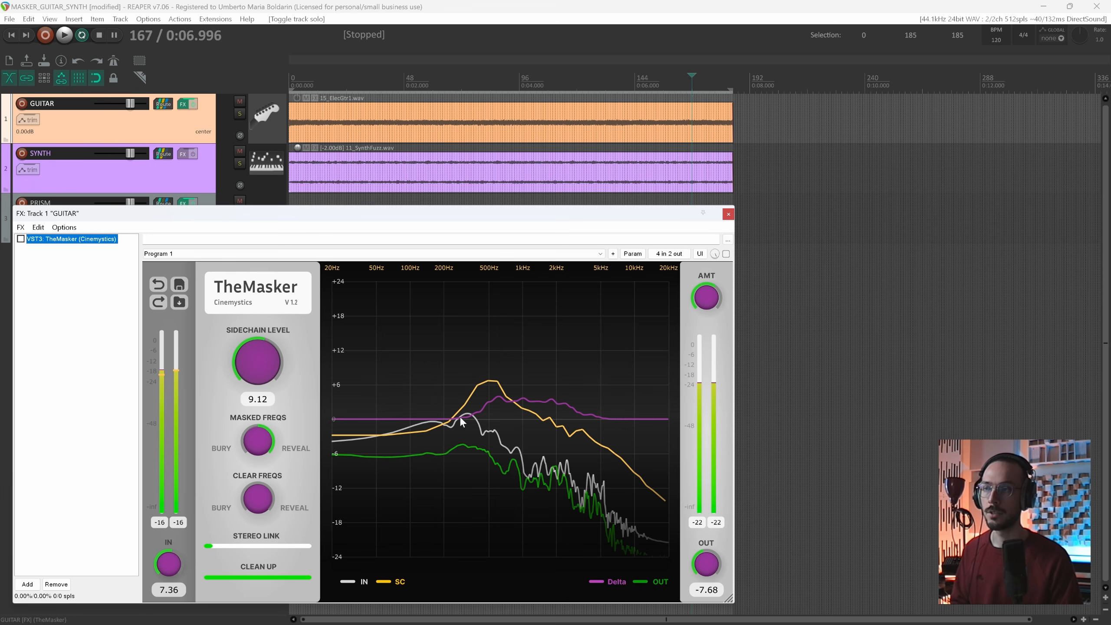
- Hide the IN, SC and OUT curves in TheMasker's graph, leaving only the Delta curve shown
{"action": "left_click", "coordinate": [345, 581]}
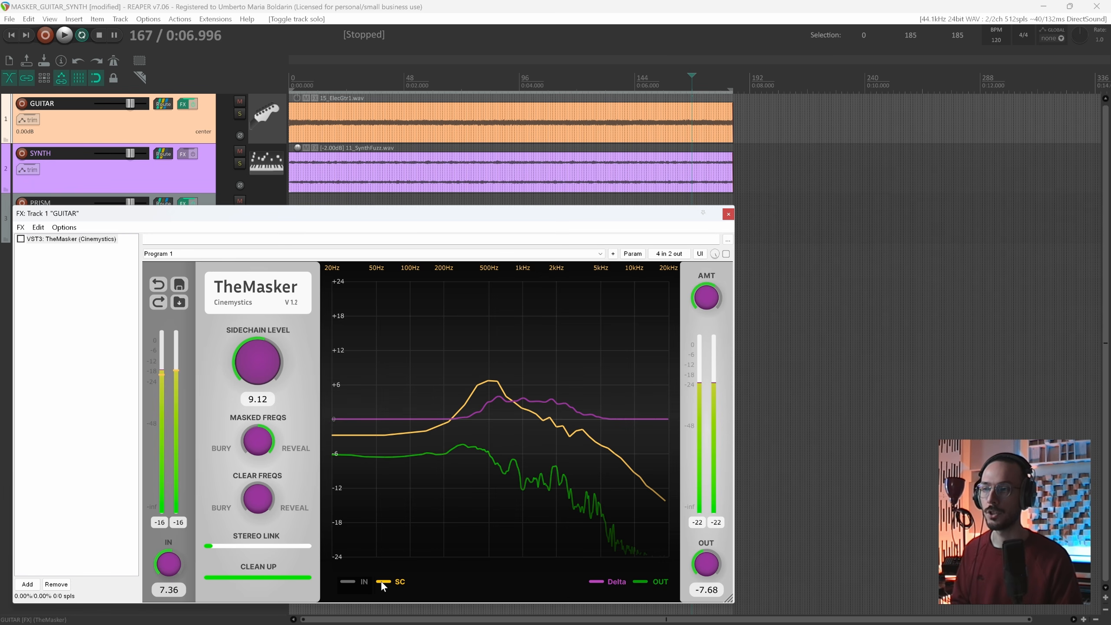
{"action": "left_click", "coordinate": [390, 582]}
{"action": "left_click", "coordinate": [651, 583]}
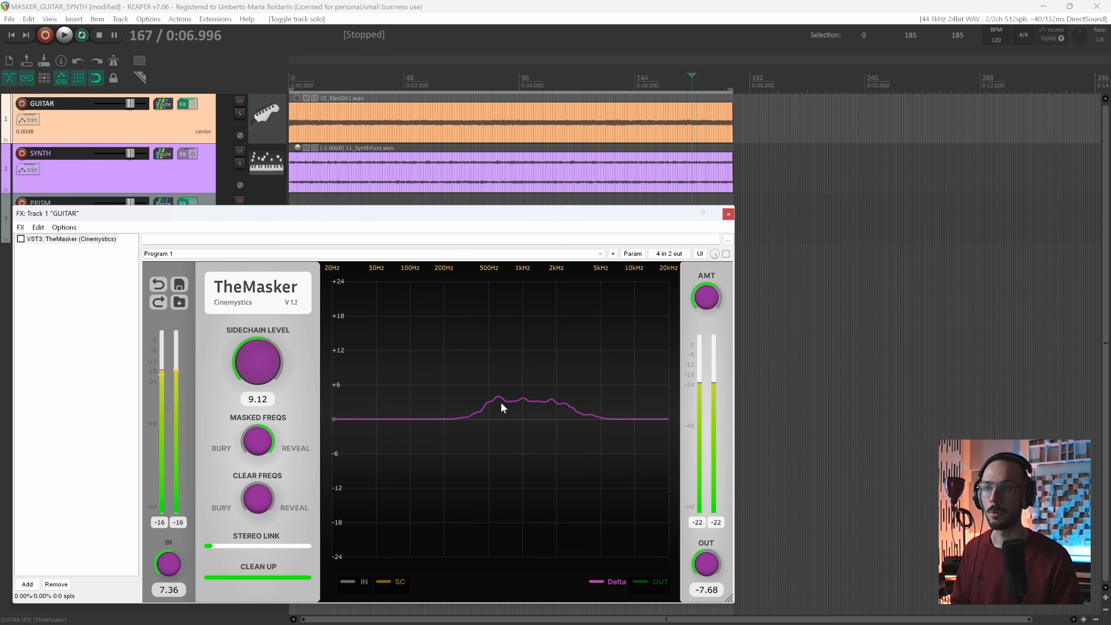
- Compare the IN and SC curves one at a time against Delta, and leave both shown with it
{"action": "left_click", "coordinate": [348, 582]}
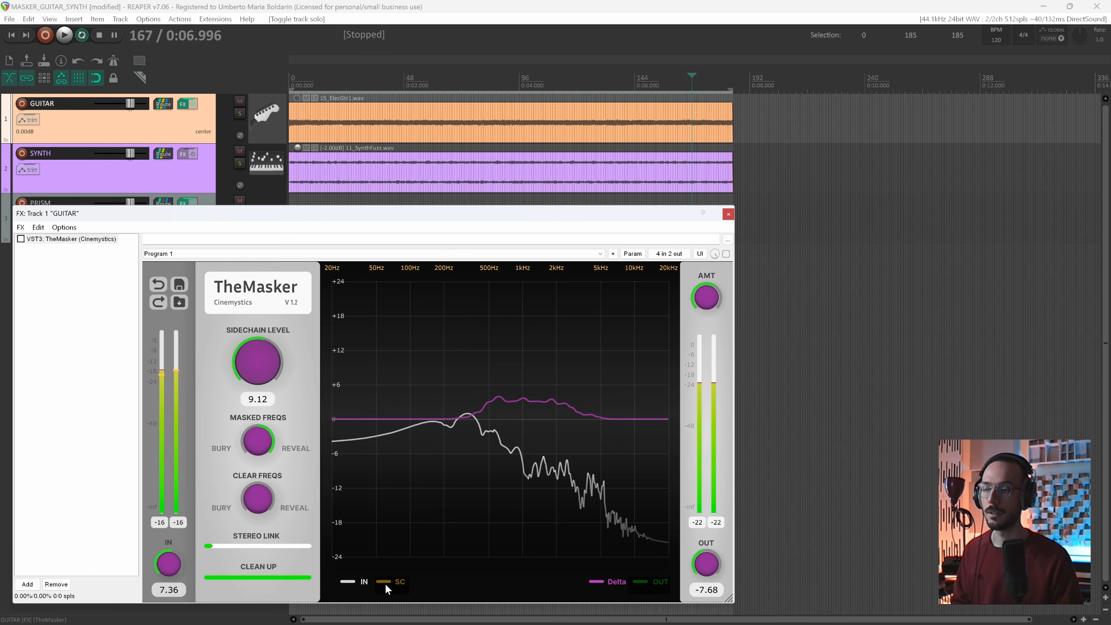
{"action": "left_click", "coordinate": [347, 582]}
{"action": "left_click", "coordinate": [348, 582]}
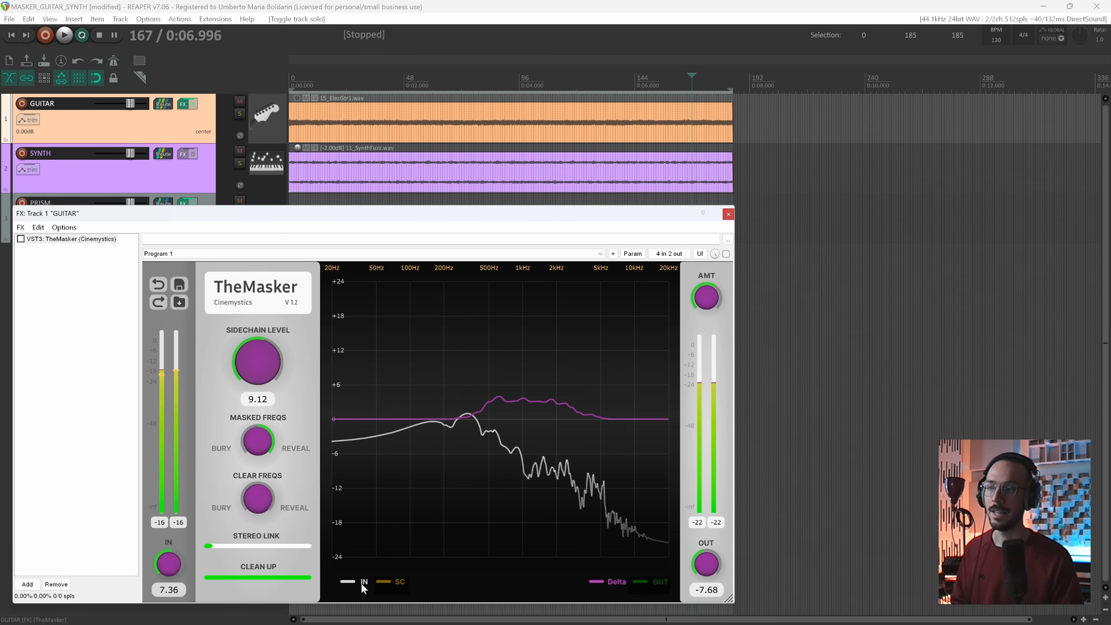
{"action": "left_click", "coordinate": [349, 582]}
{"action": "left_click", "coordinate": [390, 583]}
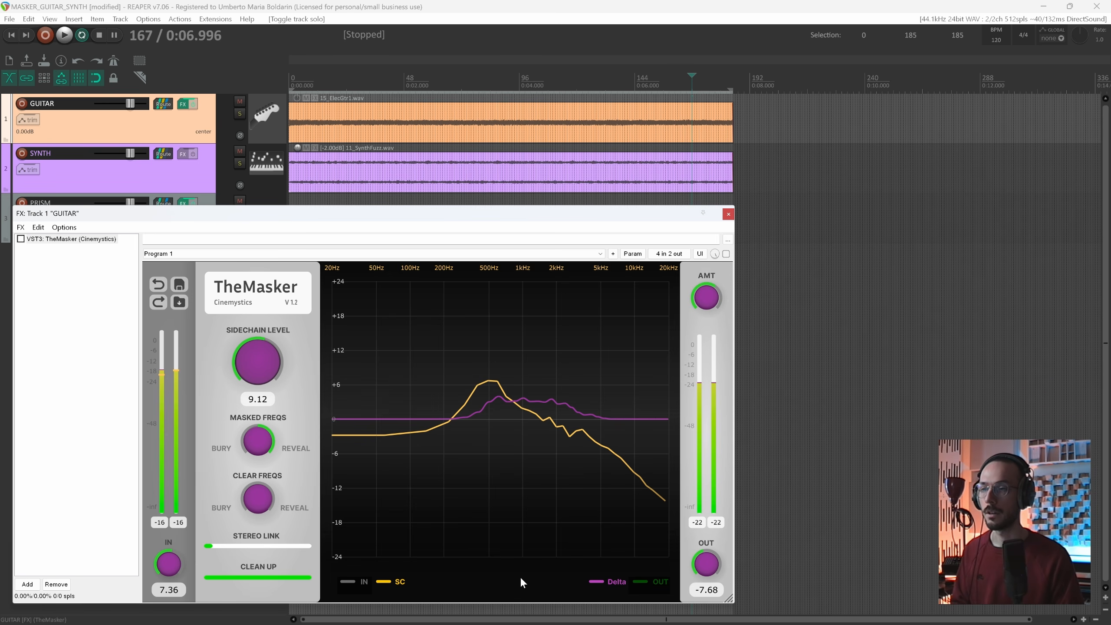
{"action": "left_click", "coordinate": [352, 582]}
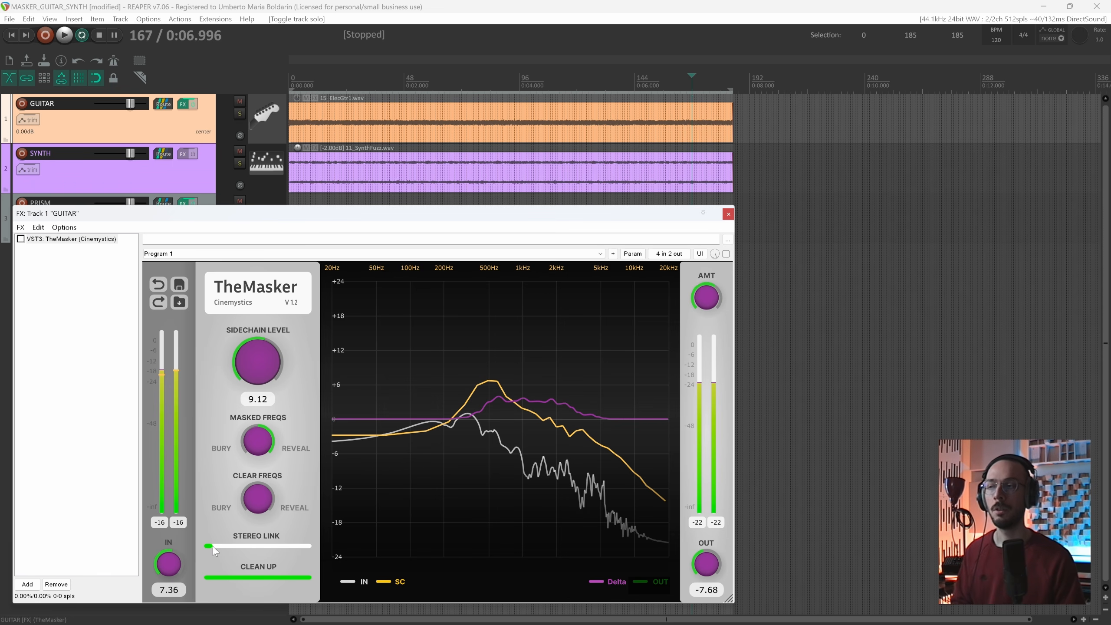
- Adjust the Stereo Link slider and lower the Clean Up slider to about three quarters
{"action": "left_click_drag", "start_coordinate": [199, 549], "coordinate": [166, 550]}
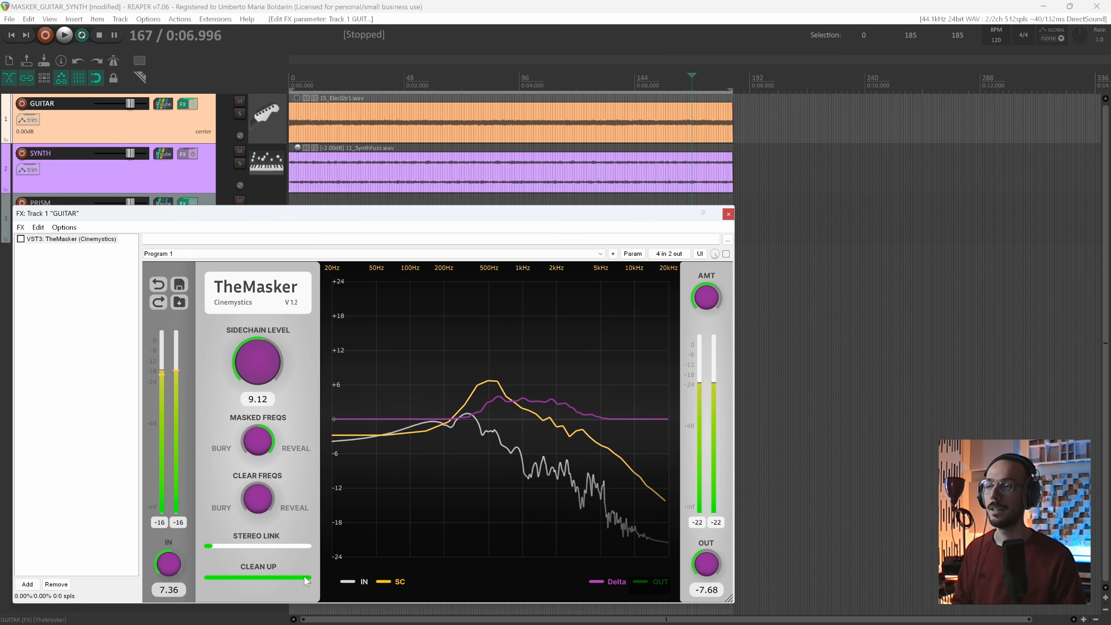
{"action": "left_click_drag", "start_coordinate": [299, 577], "coordinate": [272, 576]}
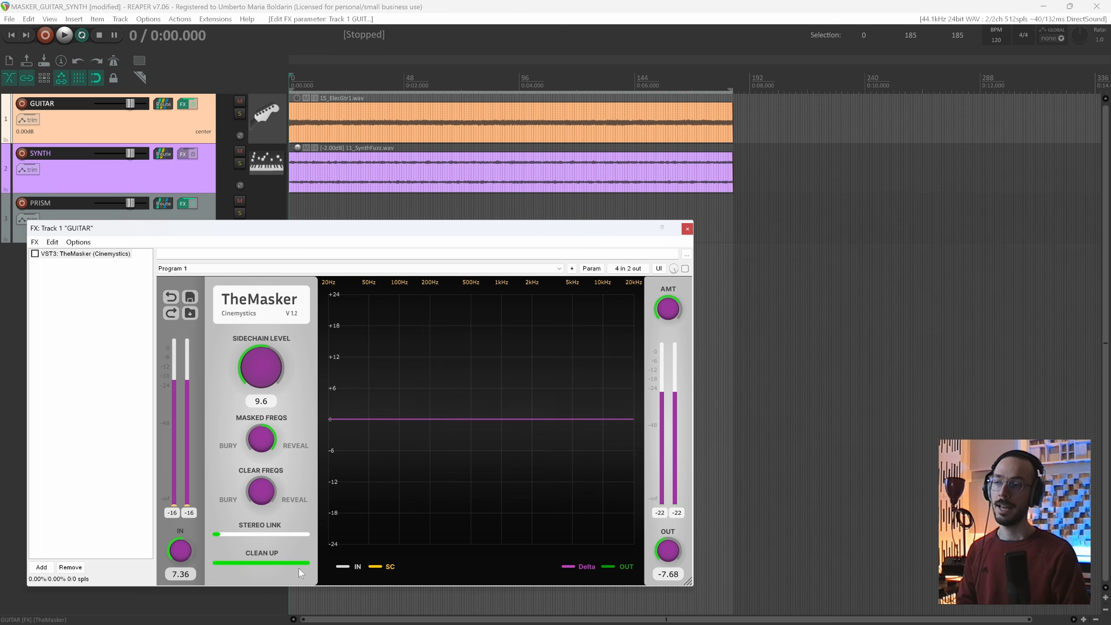
{"action": "left_click_drag", "start_coordinate": [305, 563], "coordinate": [297, 562]}
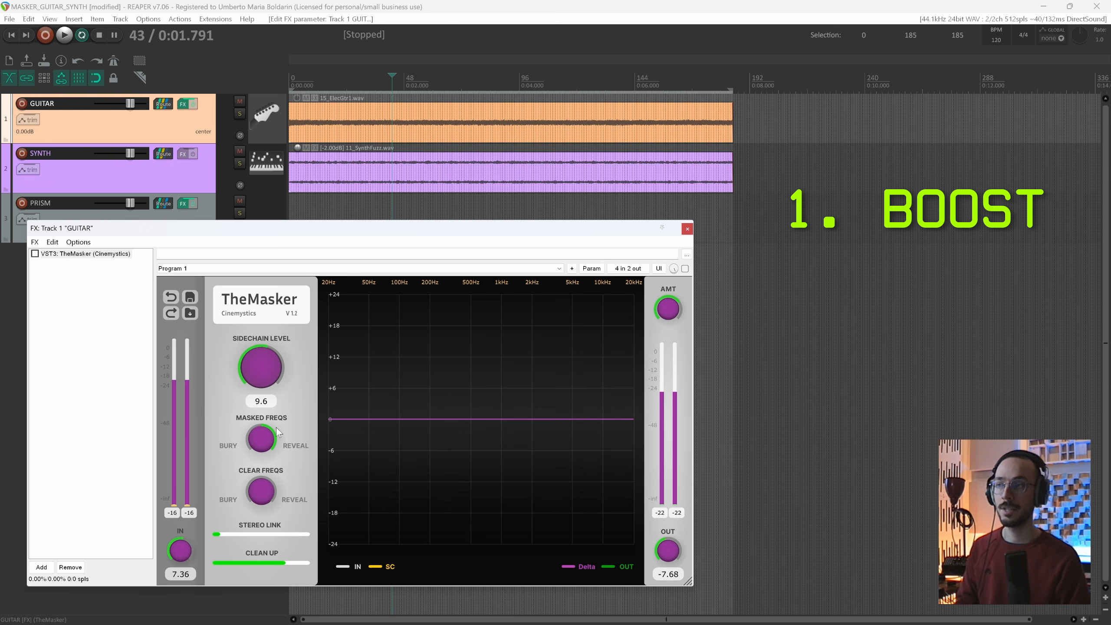
- Turn Masked Freqs fully towards Bury and back towards Reveal, and close the GUITAR track's FX window
{"action": "left_click_drag", "start_coordinate": [276, 427], "coordinate": [240, 609]}
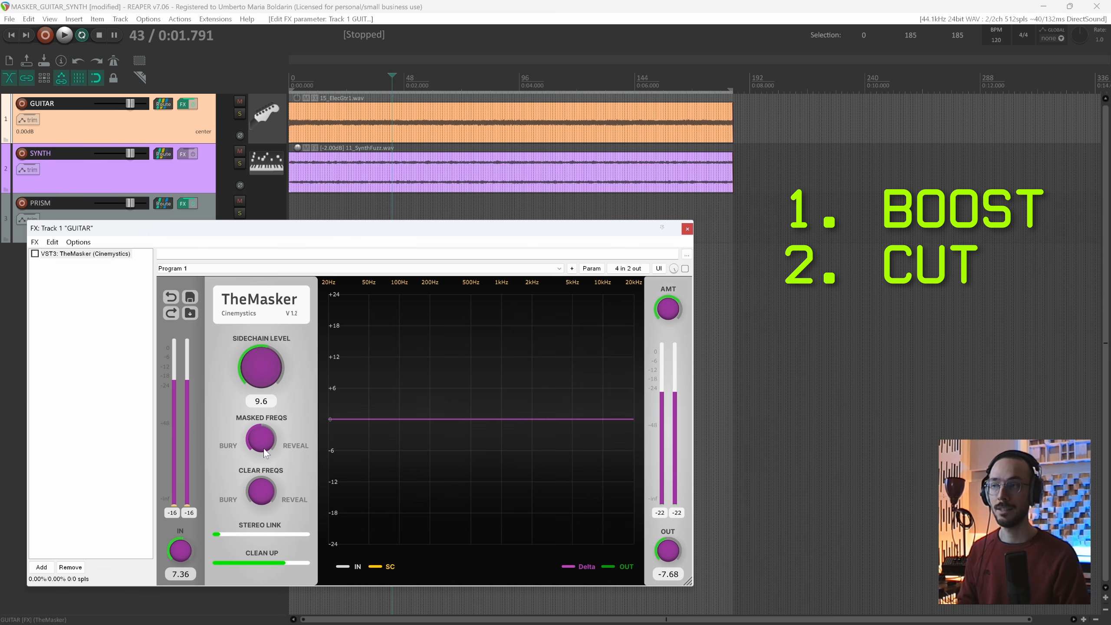
{"action": "left_click_drag", "start_coordinate": [264, 448], "coordinate": [261, 441]}
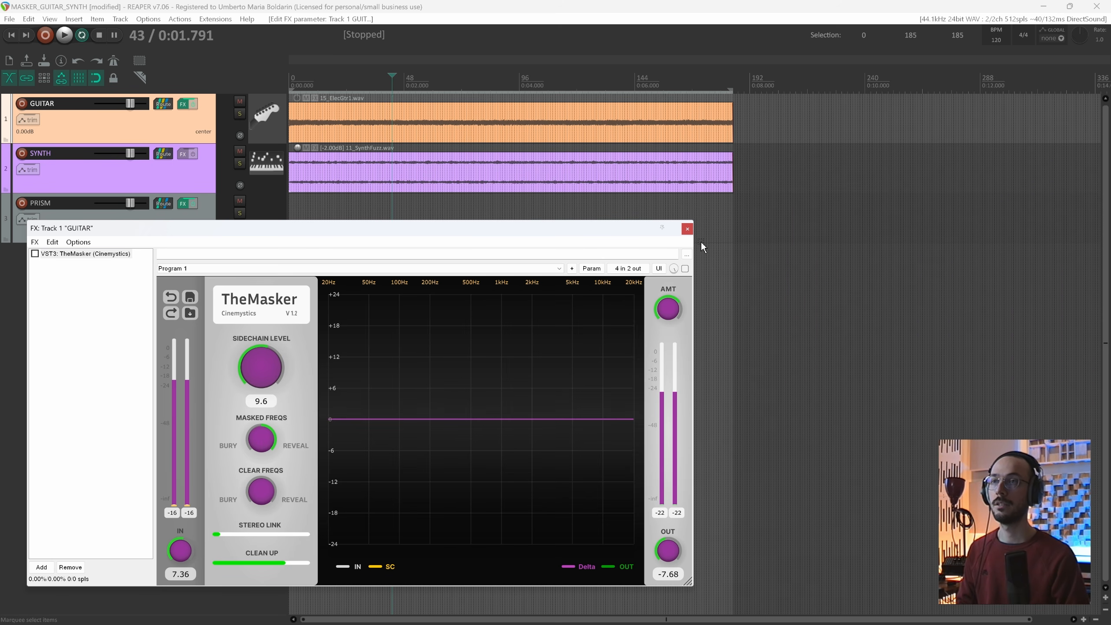
{"action": "left_click", "coordinate": [686, 228]}
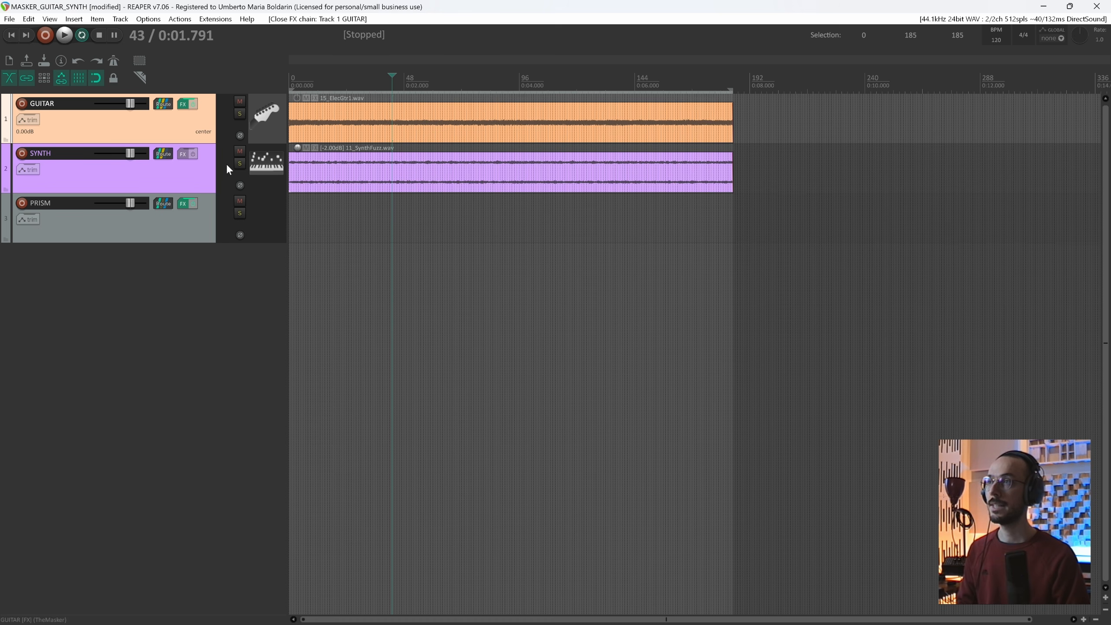
- Solo the SYNTH track and listen to it from the start of the project
{"action": "left_click", "coordinate": [239, 163]}
{"action": "key", "text": "Home"}
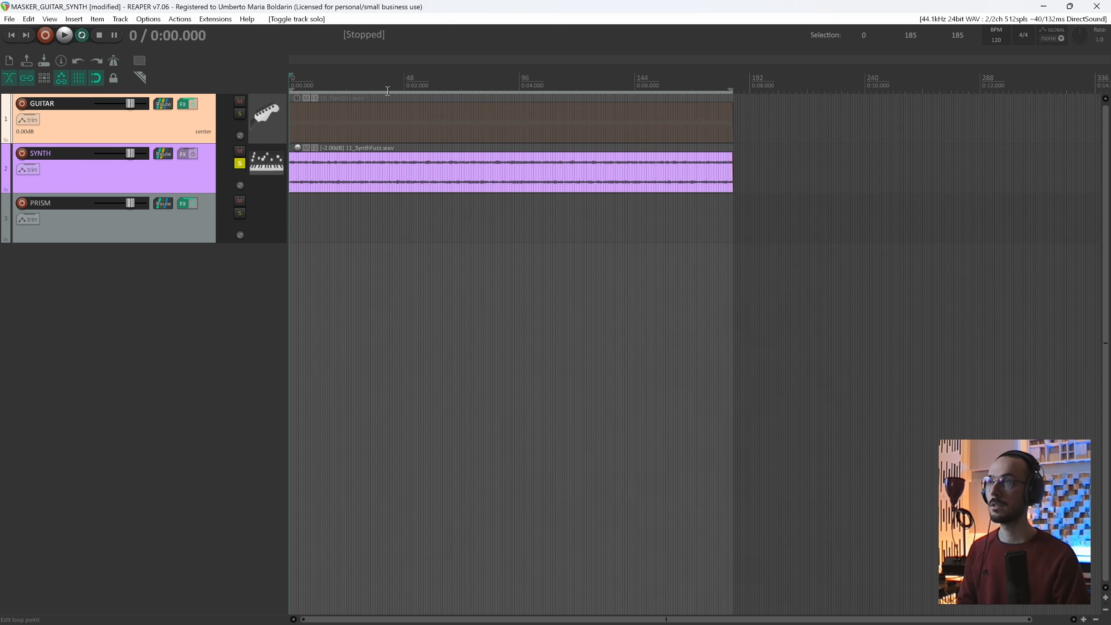
{"action": "key", "text": "space"}
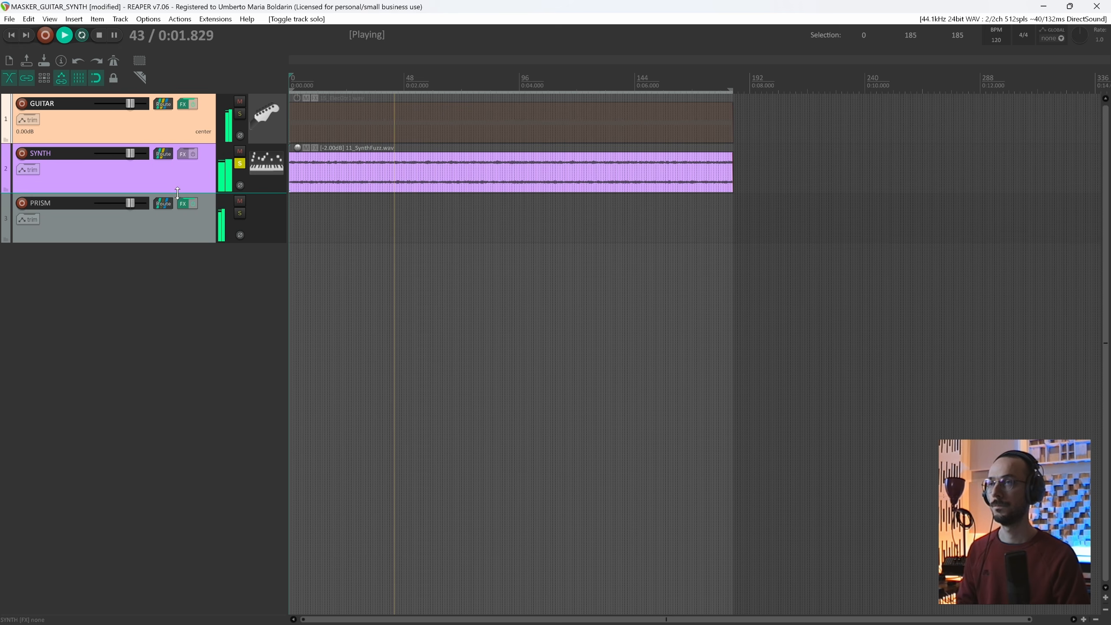
{"action": "key", "text": "space"}
- Solo the GUITAR track exclusively and listen to it, adding the SYNTH track to the solo during playback
{"action": "left_click", "coordinate": [240, 113], "text": "alt"}
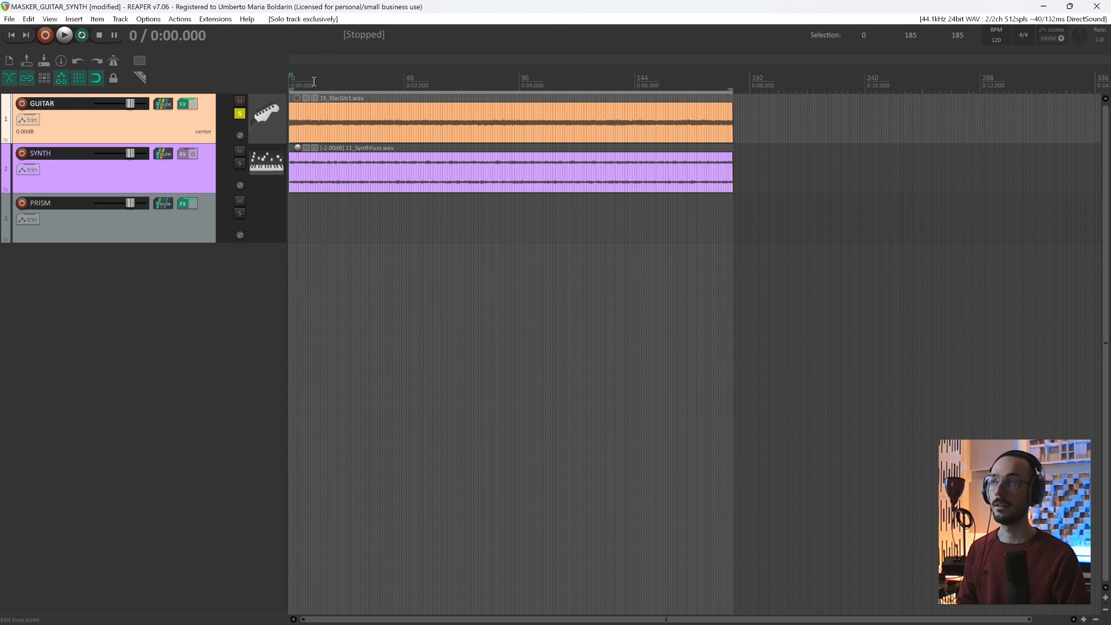
{"action": "key", "text": "space"}
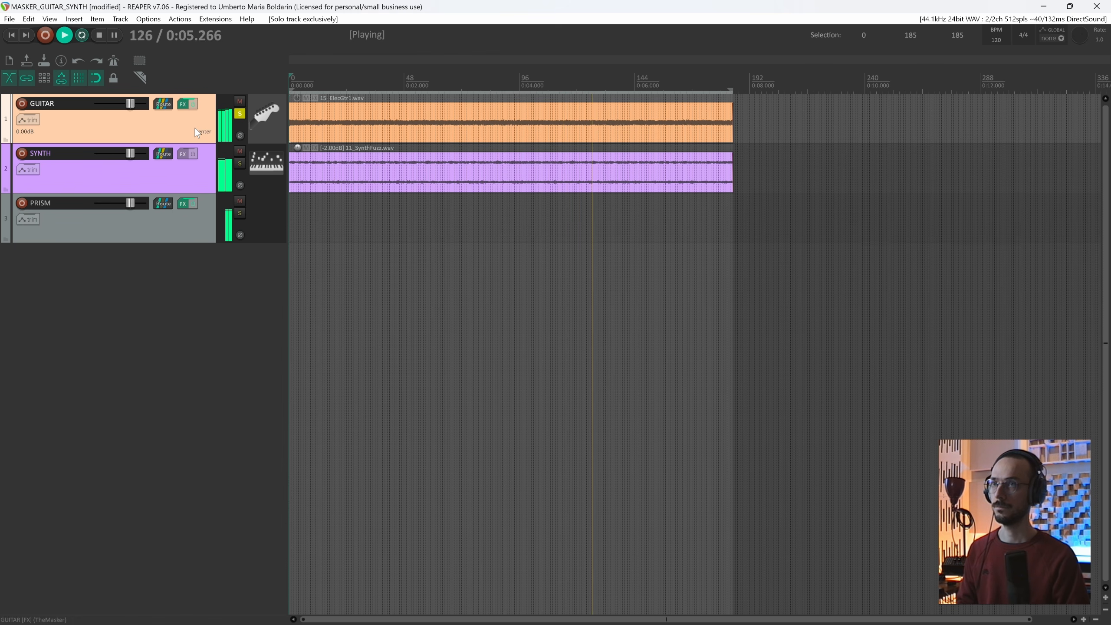
{"action": "left_click", "coordinate": [240, 163]}
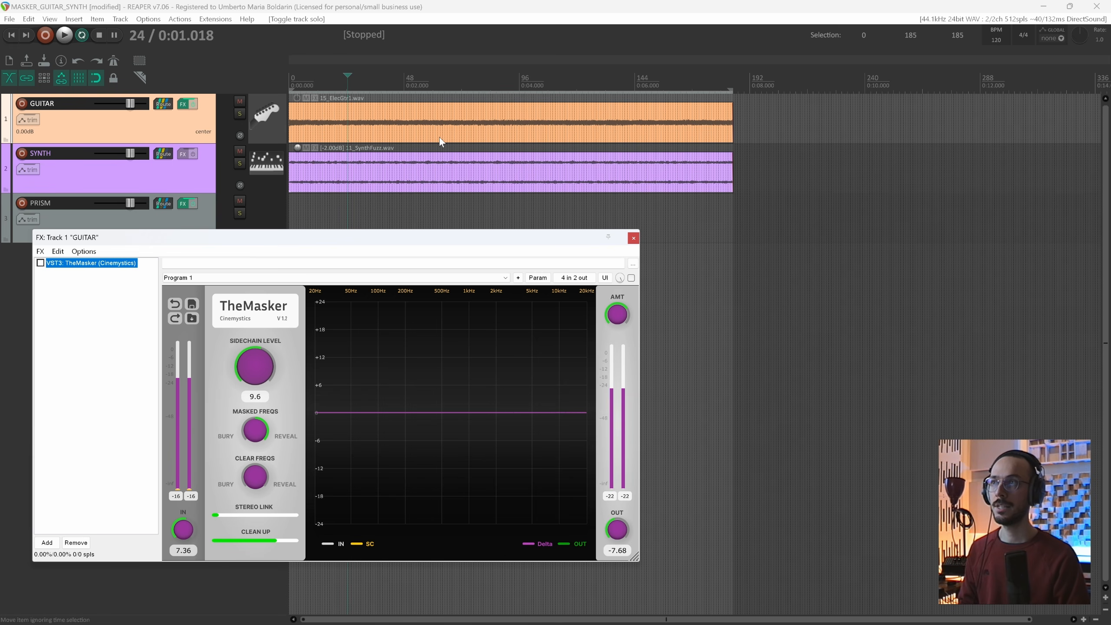
- Return the cursor to the project start, enable TheMasker on the GUITAR track and play the mix
{"action": "left_click", "coordinate": [380, 83]}
{"action": "key", "text": "w"}
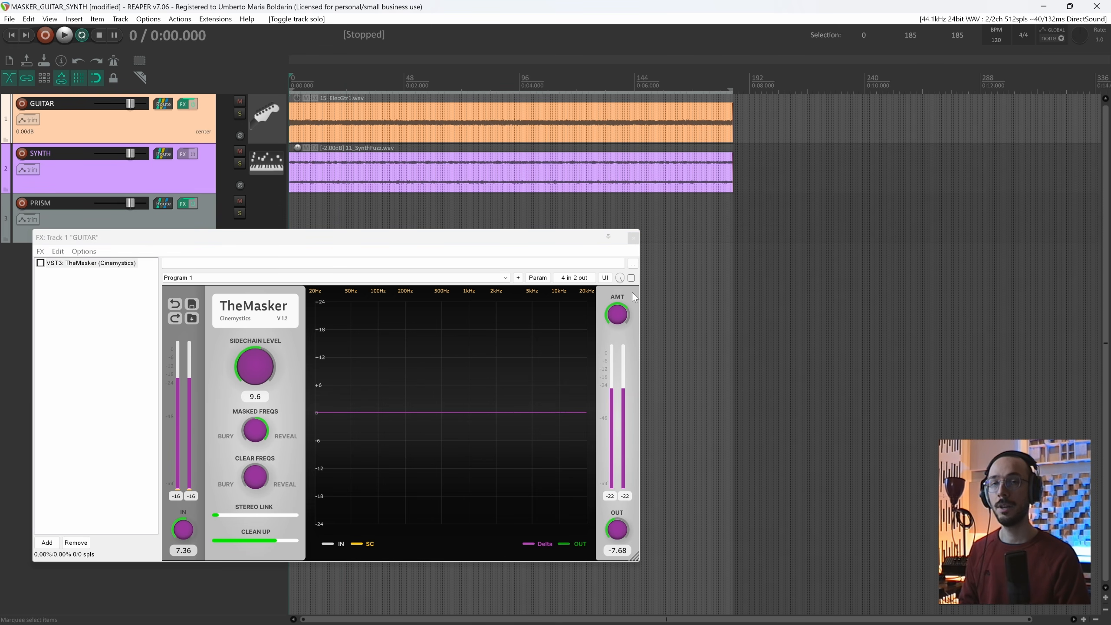
{"action": "left_click", "coordinate": [630, 277]}
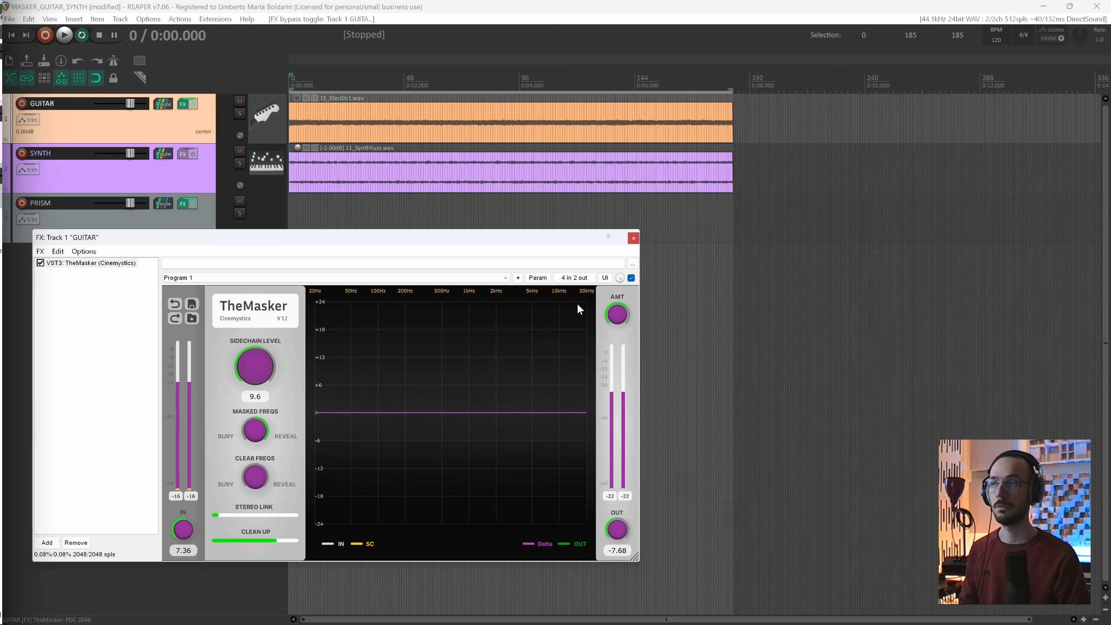
{"action": "key", "text": "space"}
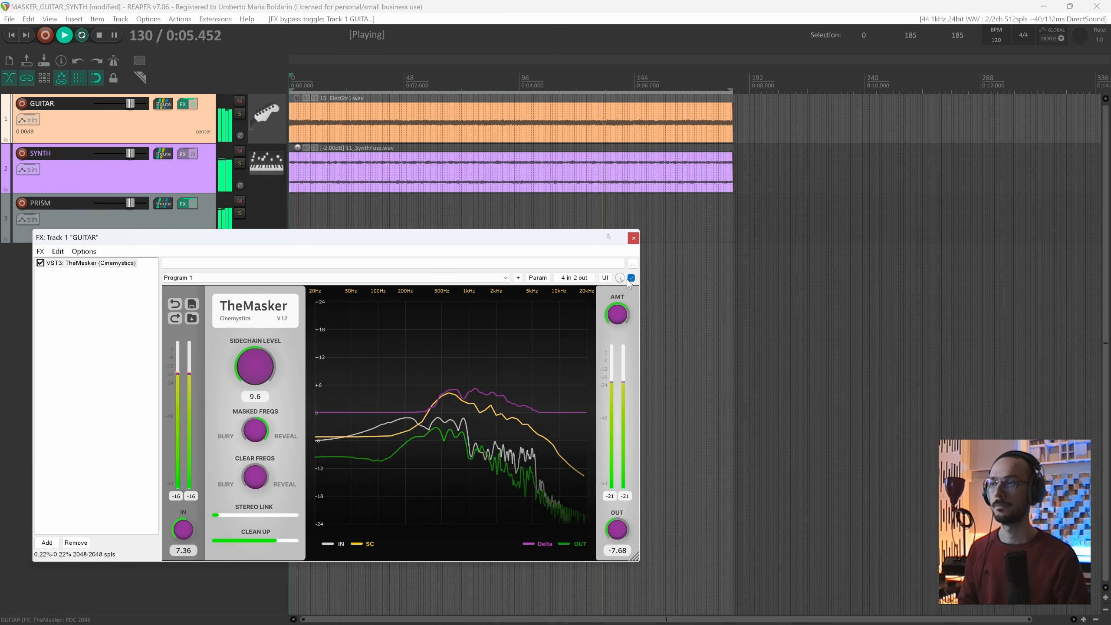
- Raise TheMasker's Sidechain Level to 12.32 and compare the mix with the plug-in bypassed and re-enabled
{"action": "left_click_drag", "start_coordinate": [249, 366], "coordinate": [248, 362]}
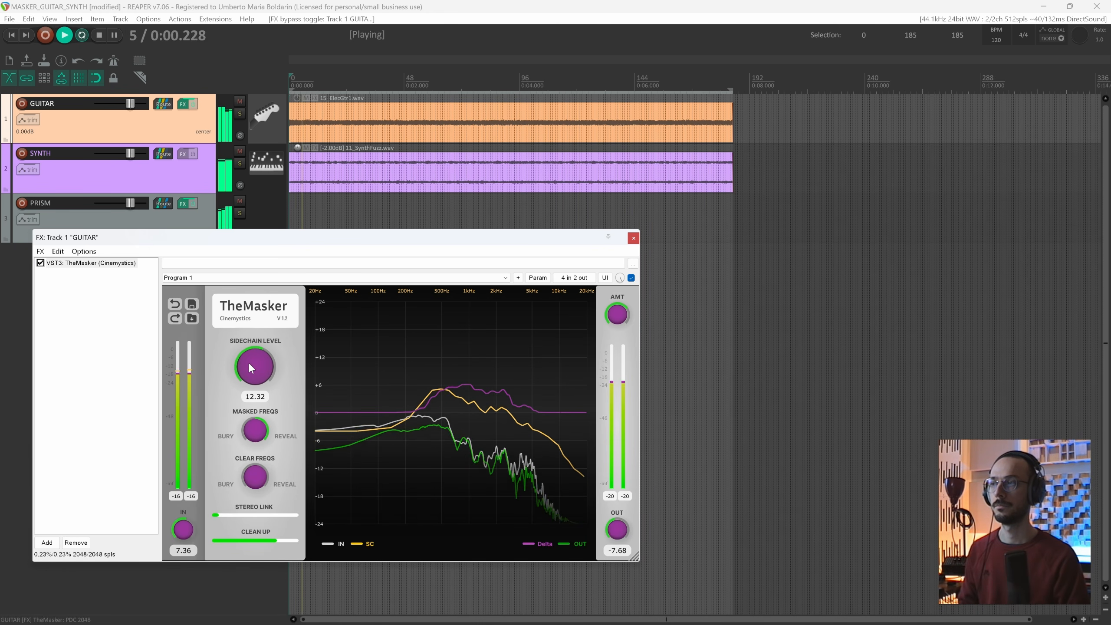
{"action": "left_click", "coordinate": [631, 278]}
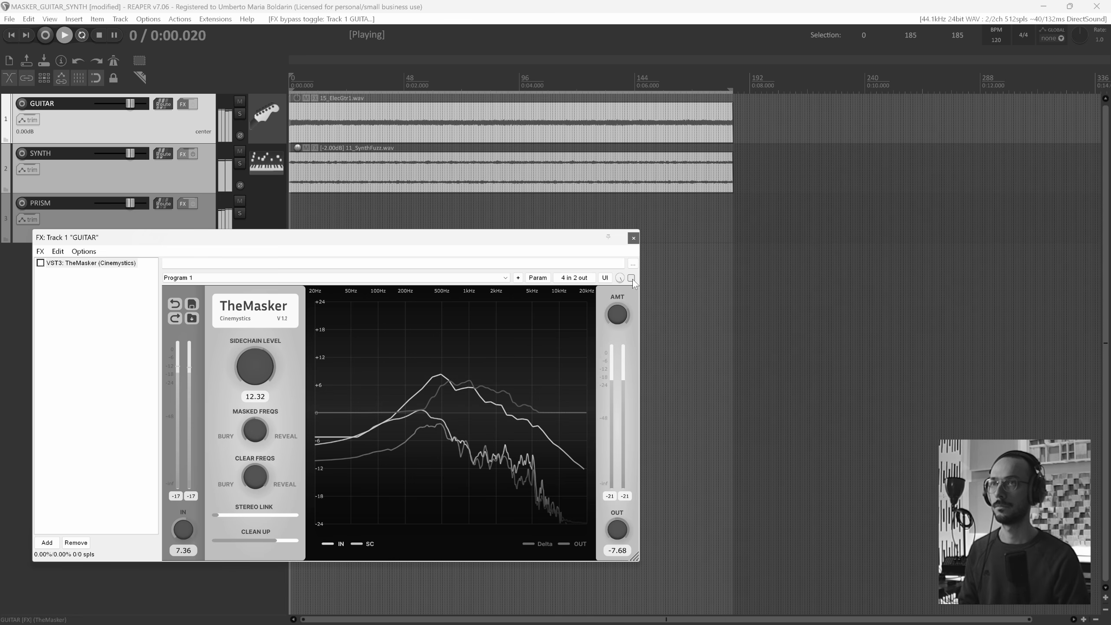
{"action": "left_click", "coordinate": [631, 279]}
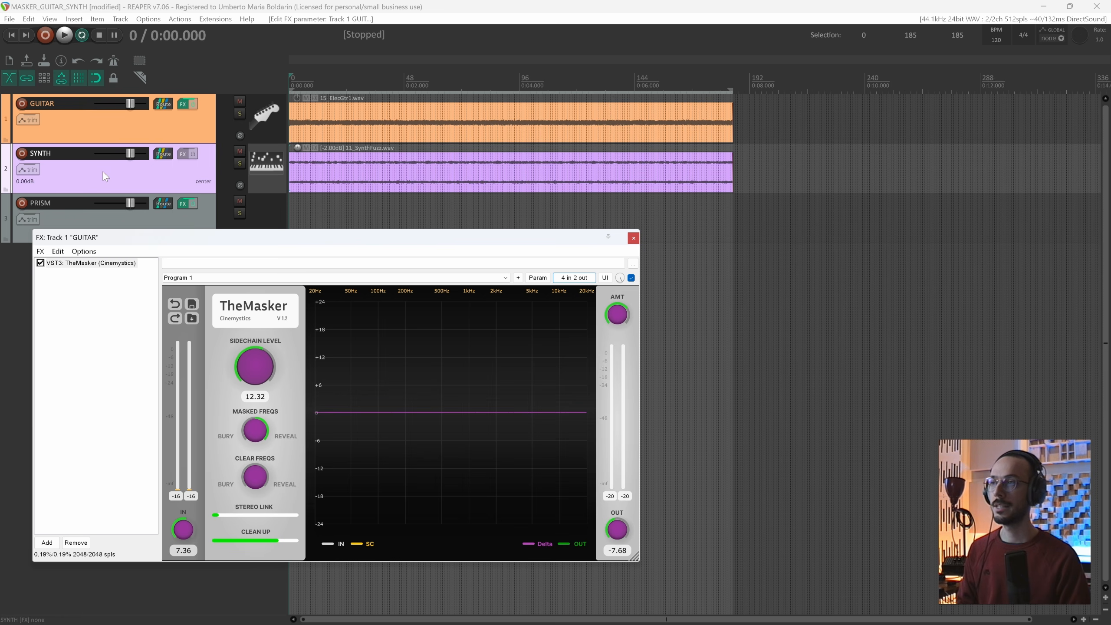
- Inspect how track channels 3 and 4 feed TheMasker's sidechain inputs in the plug-in pin connector, and close it
{"action": "left_click_drag", "start_coordinate": [396, 247], "coordinate": [459, 257]}
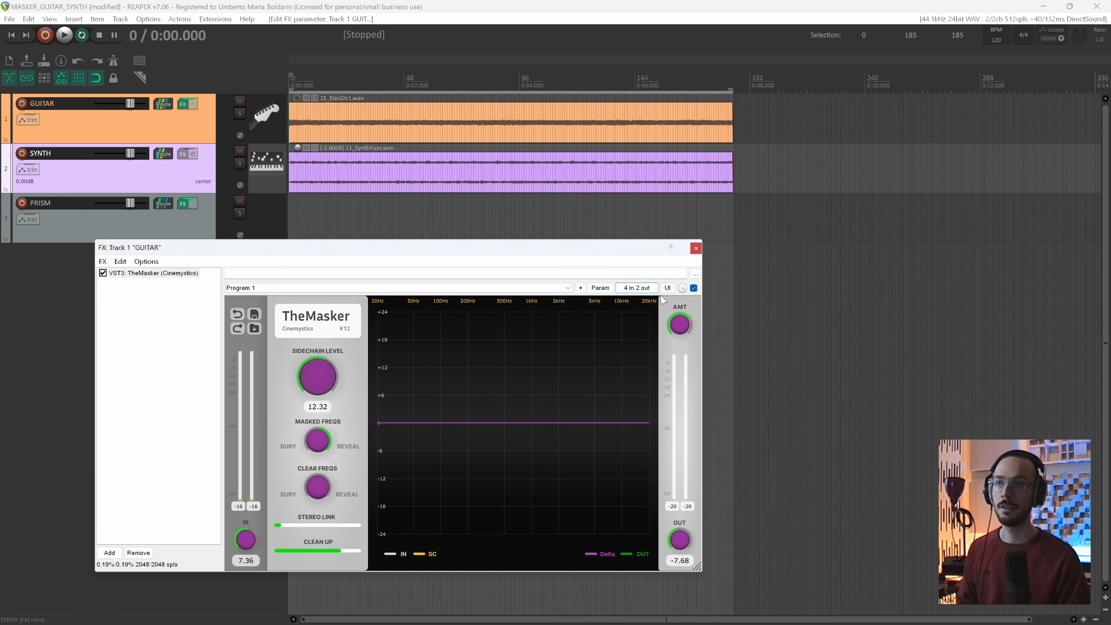
{"action": "left_click", "coordinate": [637, 288]}
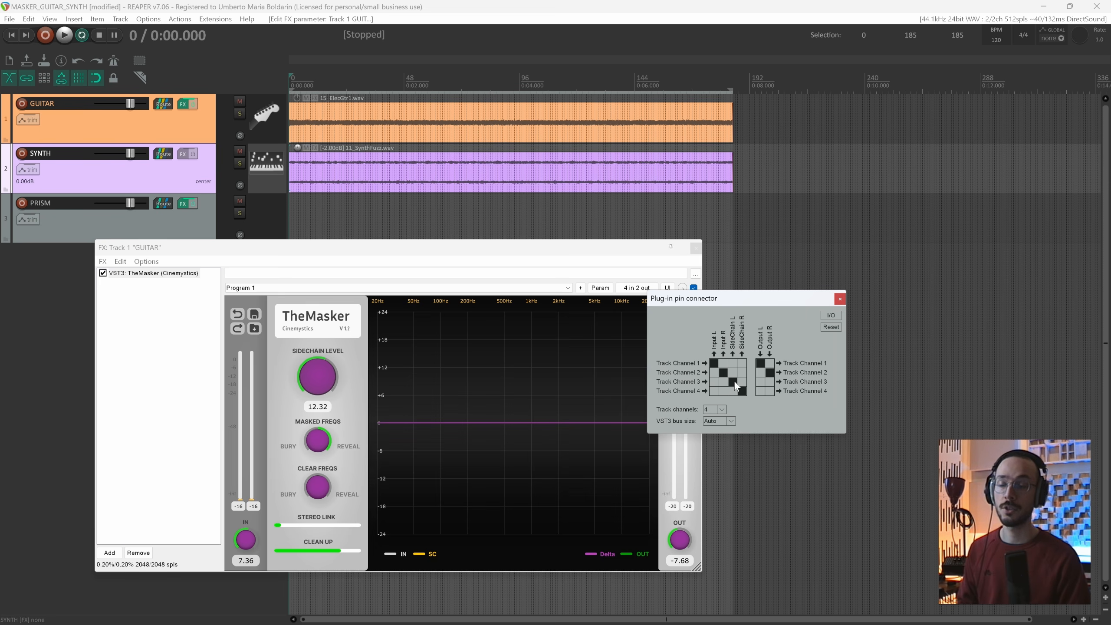
{"action": "left_click", "coordinate": [839, 300]}
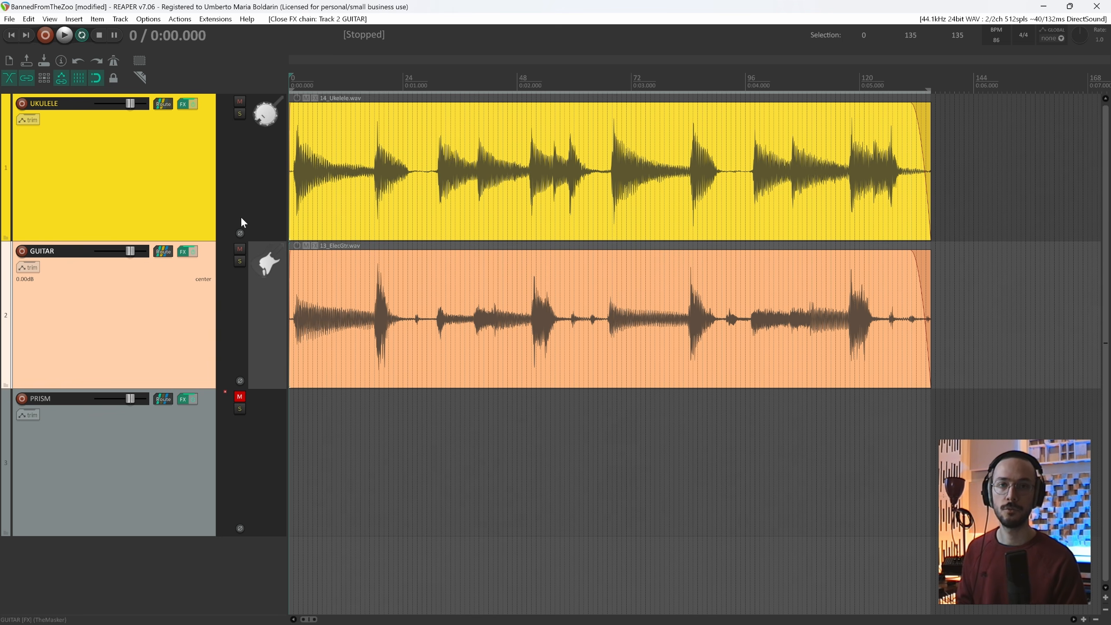
- Listen to the UKULELE track soloed in the BannedFromTheZoo project, and unsolo it
{"action": "left_click", "coordinate": [191, 144]}
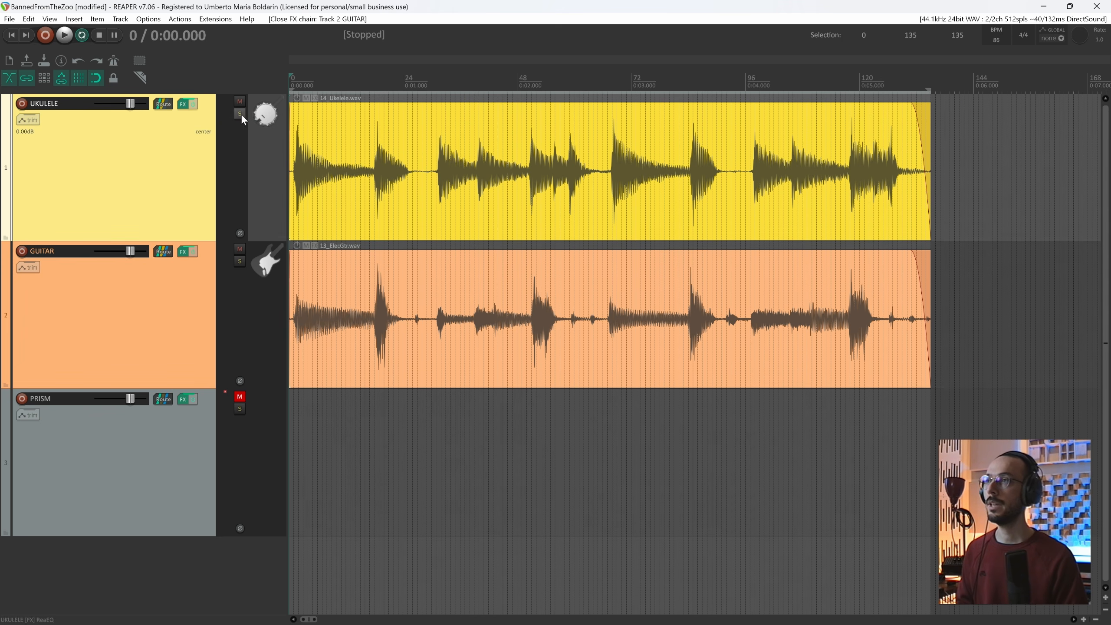
{"action": "left_click", "coordinate": [240, 113]}
{"action": "key", "text": "space"}
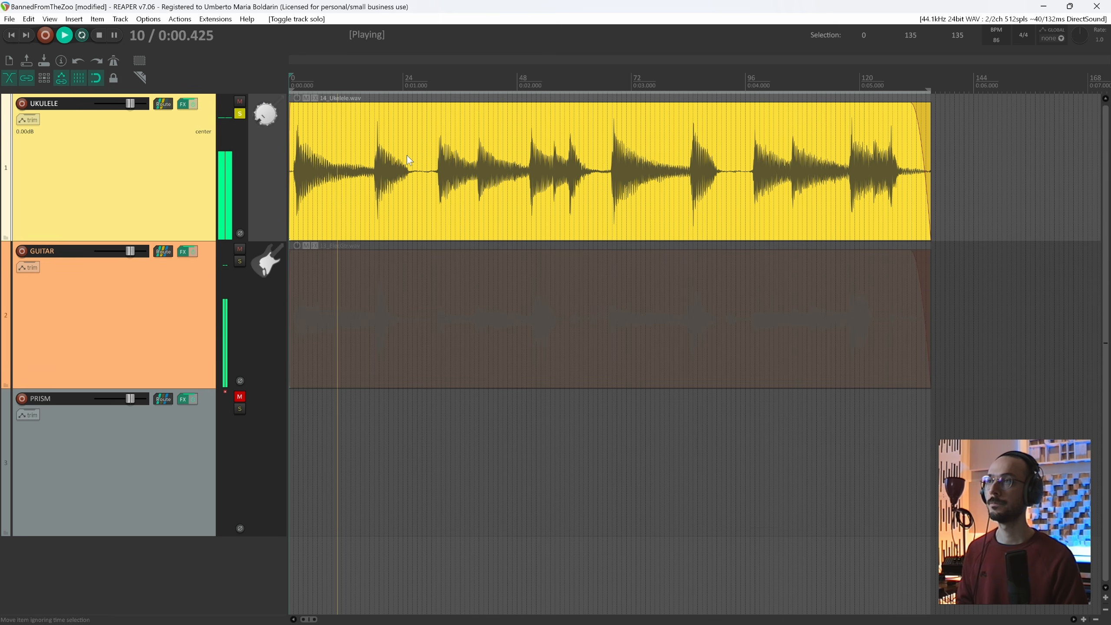
{"action": "key", "text": "space"}
{"action": "left_click", "coordinate": [240, 115]}
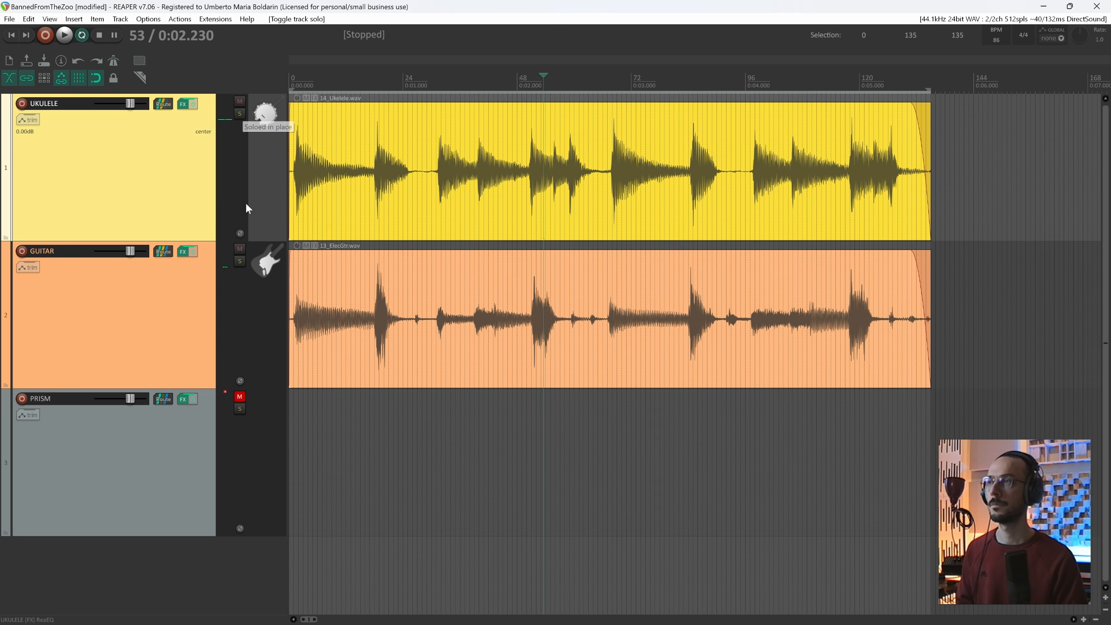
- Listen to the GUITAR track soloed from the project start, and unsolo it
{"action": "left_click", "coordinate": [239, 262]}
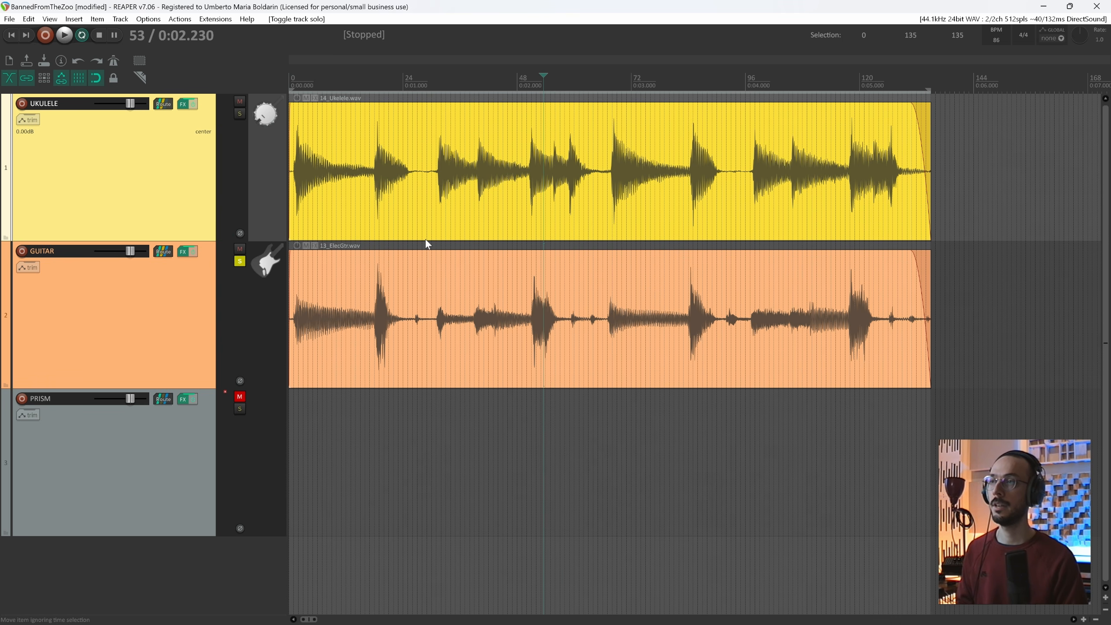
{"action": "key", "text": "Home"}
{"action": "key", "text": "space"}
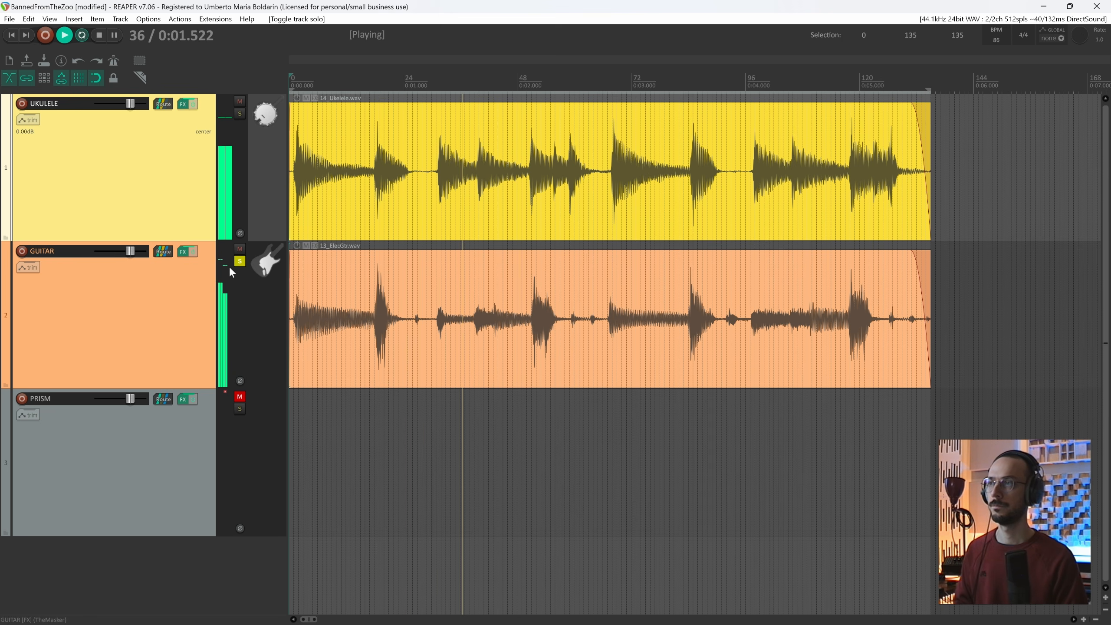
{"action": "key", "text": "space"}
{"action": "left_click", "coordinate": [241, 261]}
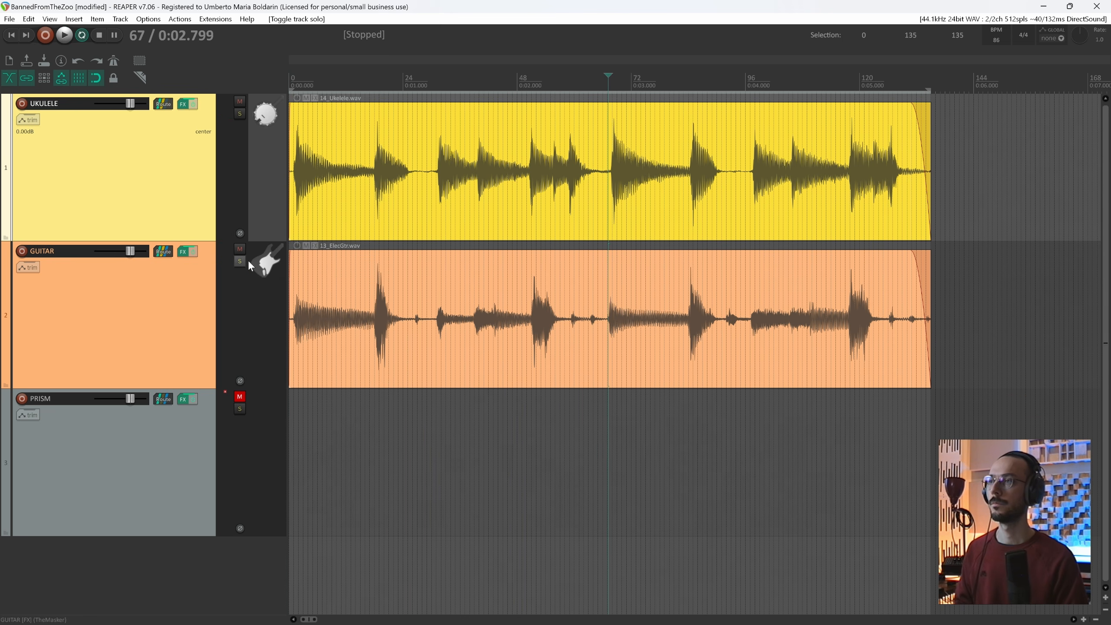
- Play the ukulele and guitar together, stop, and place the edit cursor at 0:00.750 on the second ukulele hit
{"action": "key", "text": "space"}
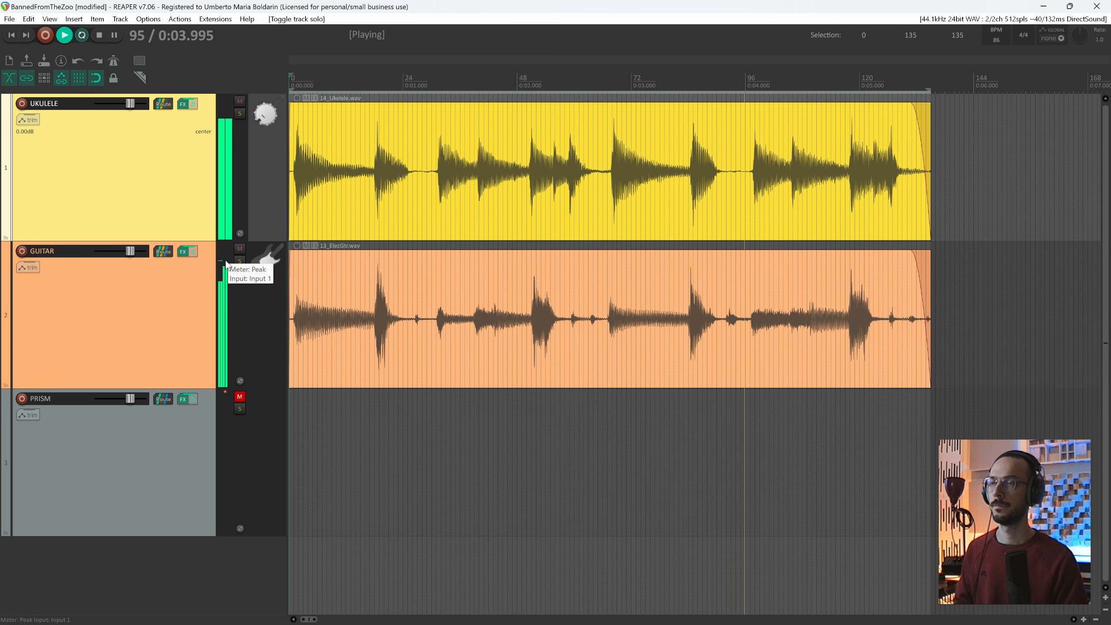
{"action": "key", "text": "space"}
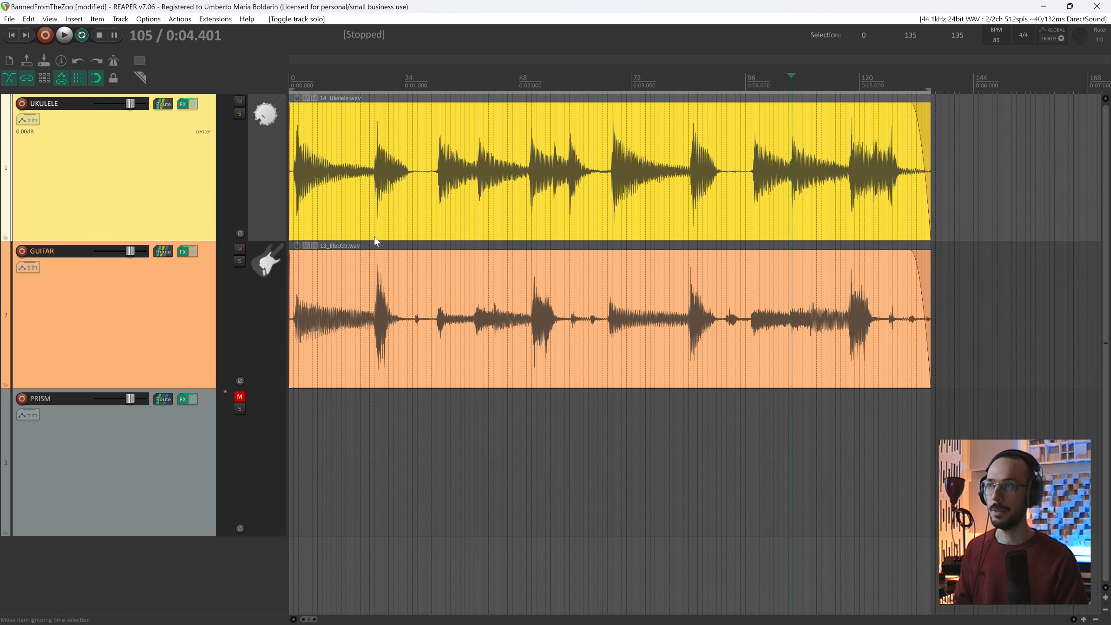
{"action": "left_click", "coordinate": [384, 190]}
{"action": "left_click", "coordinate": [381, 194]}
{"action": "left_click", "coordinate": [377, 197]}
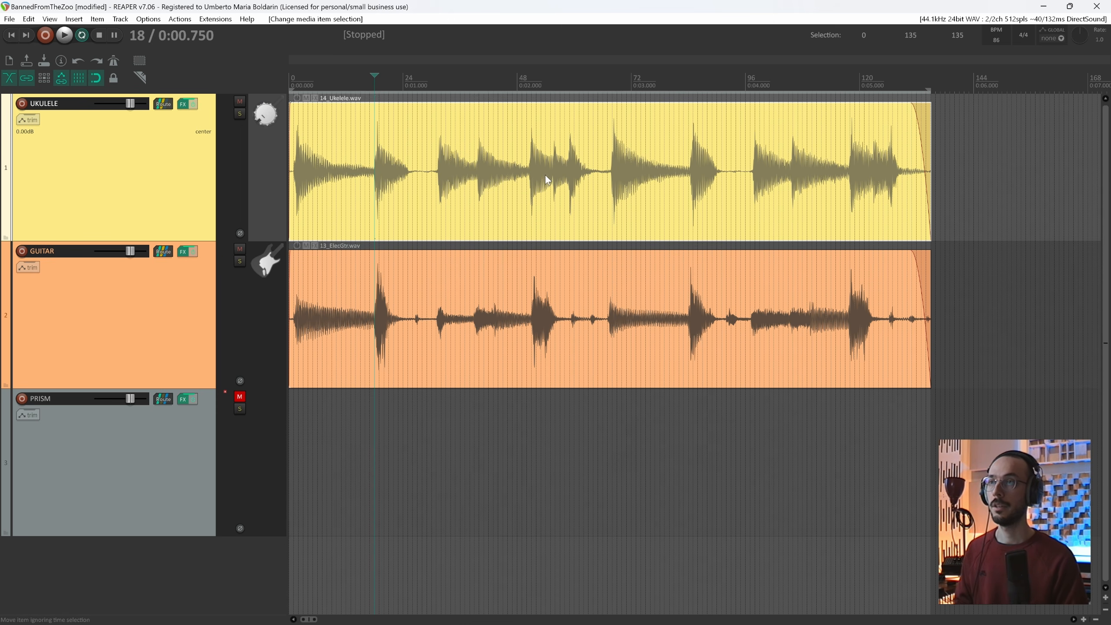
- Place the edit cursor on further ukulele hits, ending on the one at 0:03.541
{"action": "left_click", "coordinate": [533, 174]}
{"action": "left_click", "coordinate": [691, 173]}
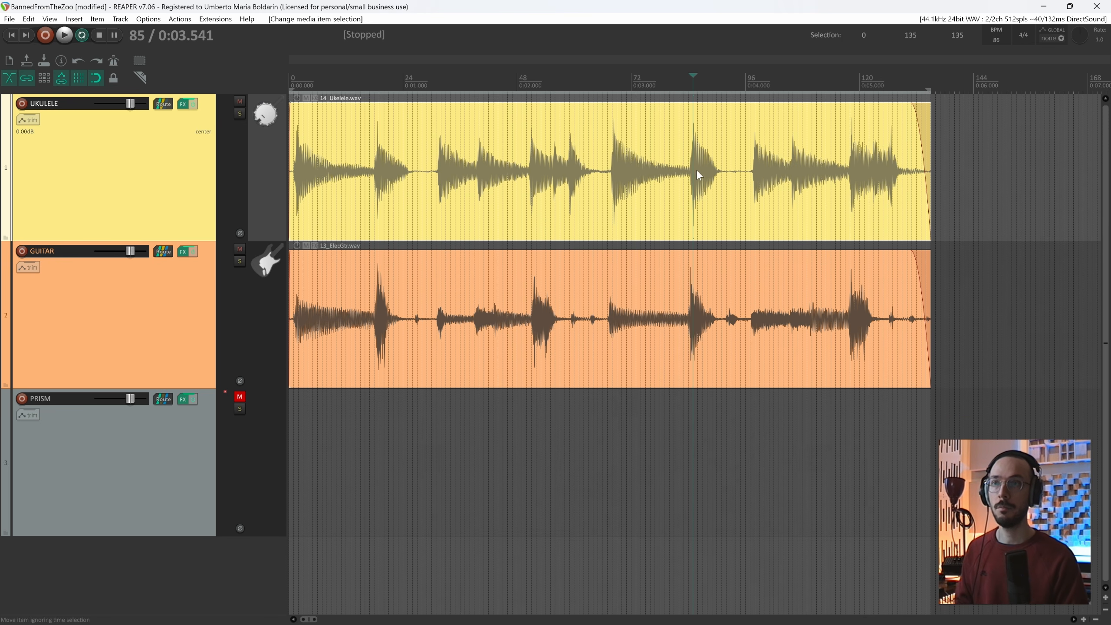
- Select the PRISM track and mute the master track in the mixer, leaving the mixer closed
{"action": "left_click", "coordinate": [159, 451]}
{"action": "key", "text": "ctrl+m"}
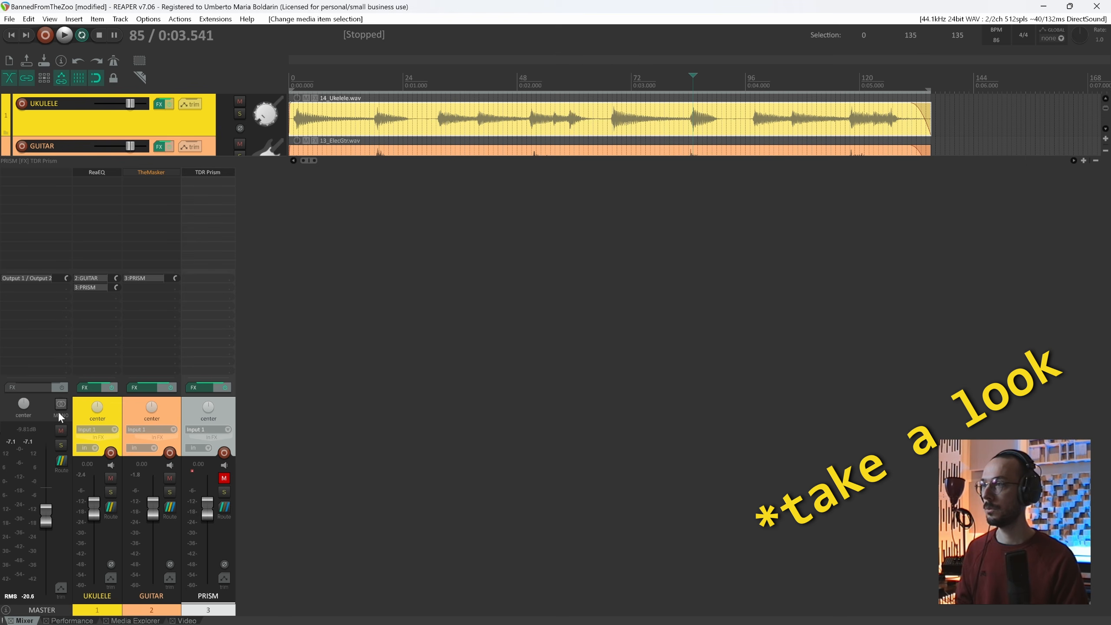
{"action": "left_click", "coordinate": [61, 430]}
{"action": "key", "text": "ctrl+m"}
- Play from the project start with TDR Prism open on the PRISM track to compare the input and sidechain spectra
{"action": "left_click", "coordinate": [180, 400]}
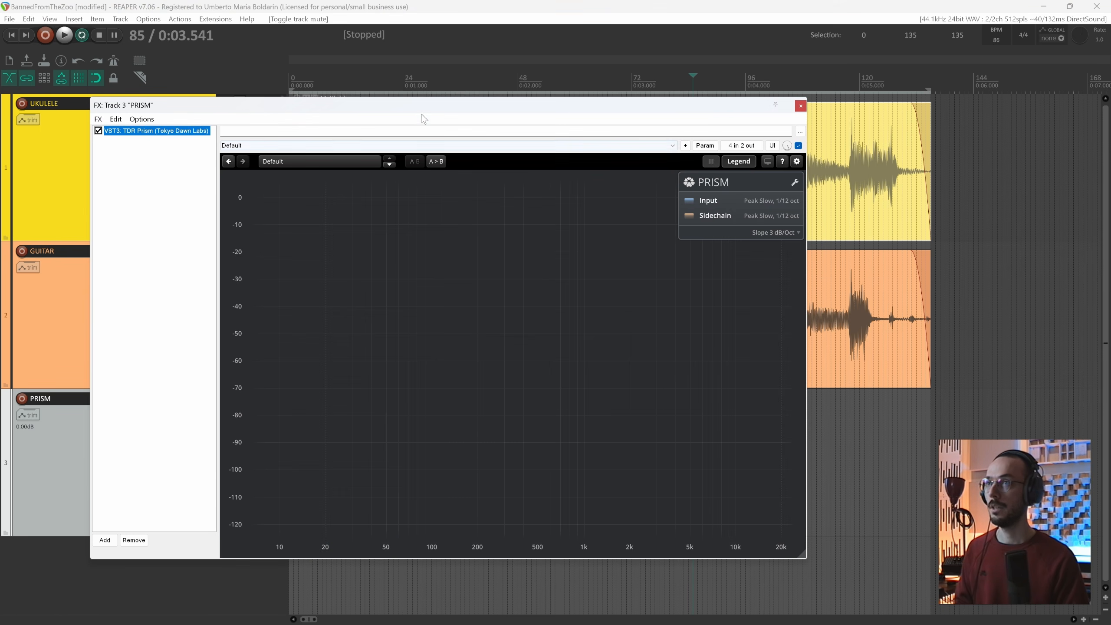
{"action": "mouse_move", "coordinate": [423, 109]}
{"action": "left_mouse_down"}
{"action": "mouse_move", "coordinate": [406, 120]}
{"action": "mouse_move", "coordinate": [430, 120]}
{"action": "left_mouse_up"}
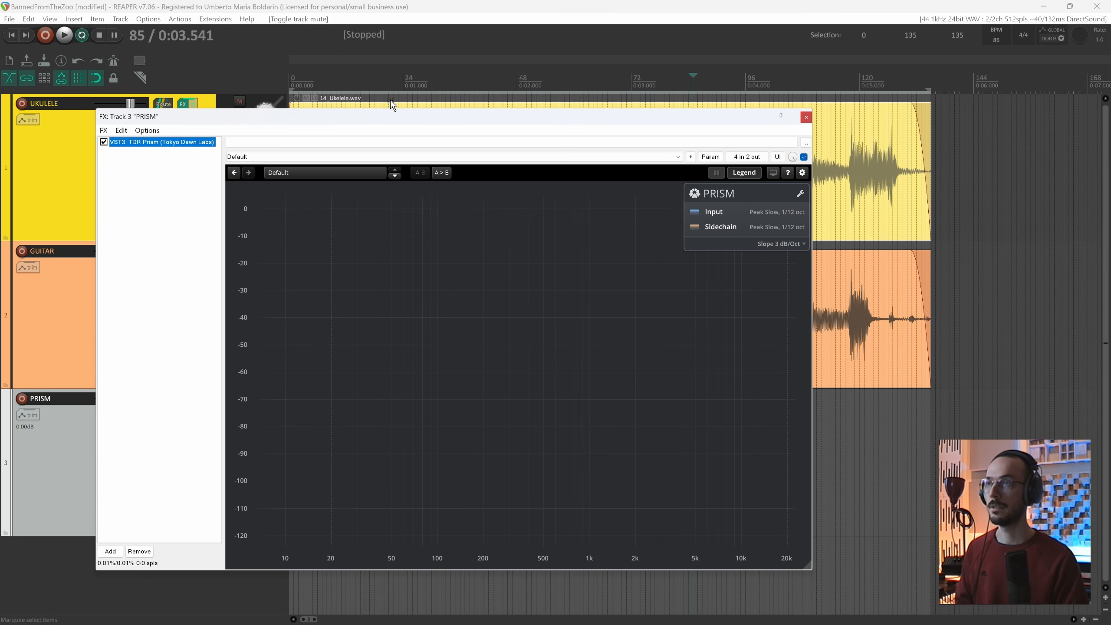
{"action": "left_click", "coordinate": [355, 98]}
{"action": "left_click", "coordinate": [291, 98]}
{"action": "key", "text": "space"}
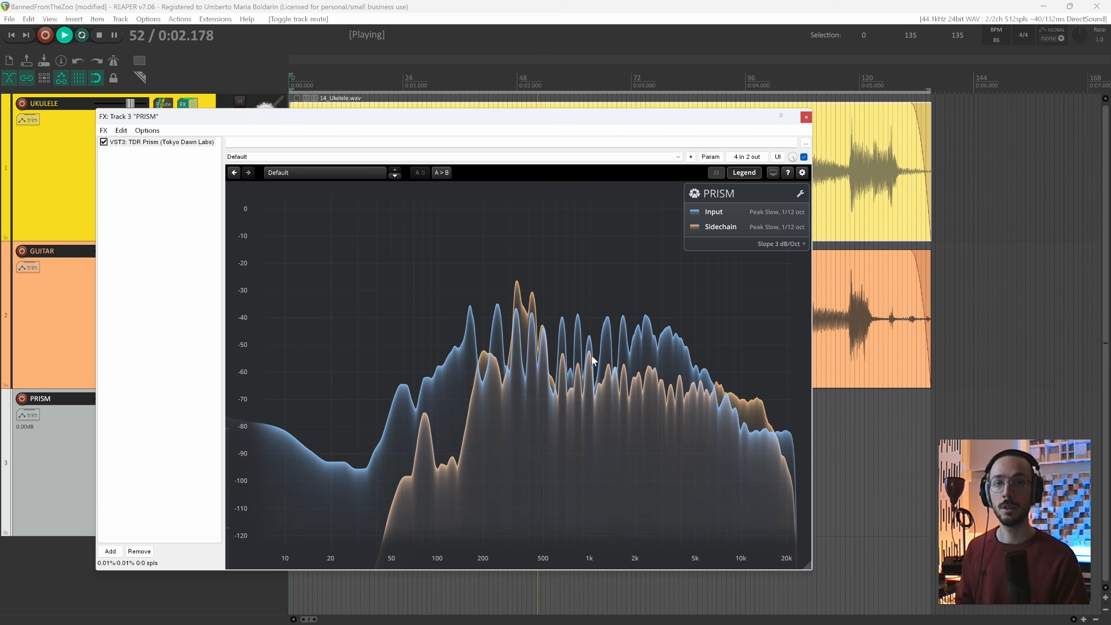
{"action": "key", "text": "Escape"}
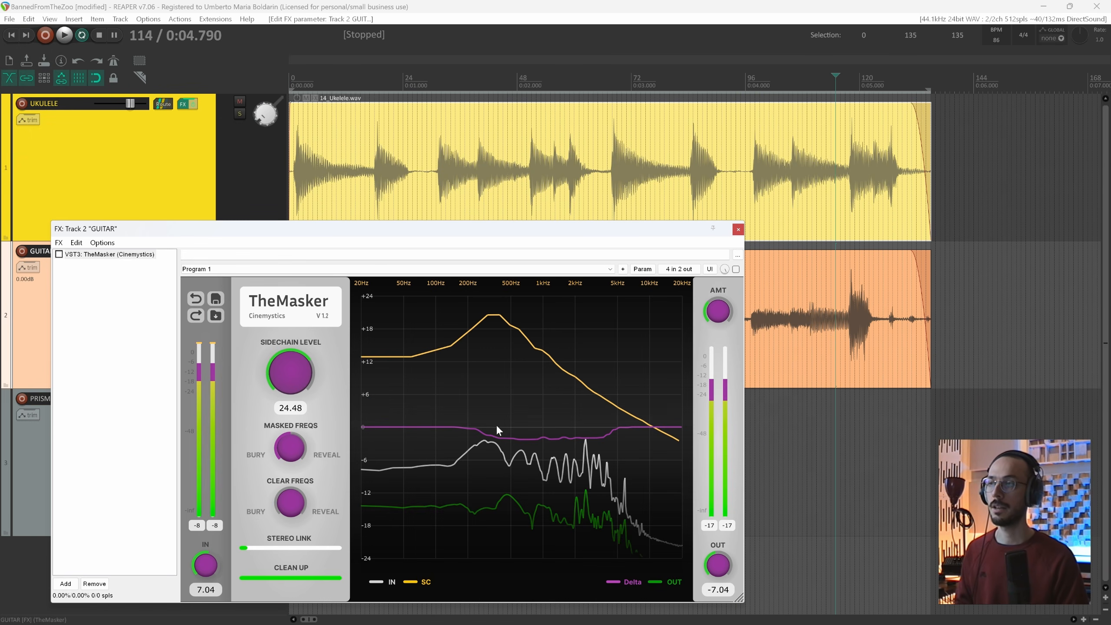
- Move the GUITAR track's TheMasker window aside, examine both spectra in TDR Prism during playback, and close the analyzer
{"action": "left_click_drag", "start_coordinate": [198, 232], "coordinate": [225, 229]}
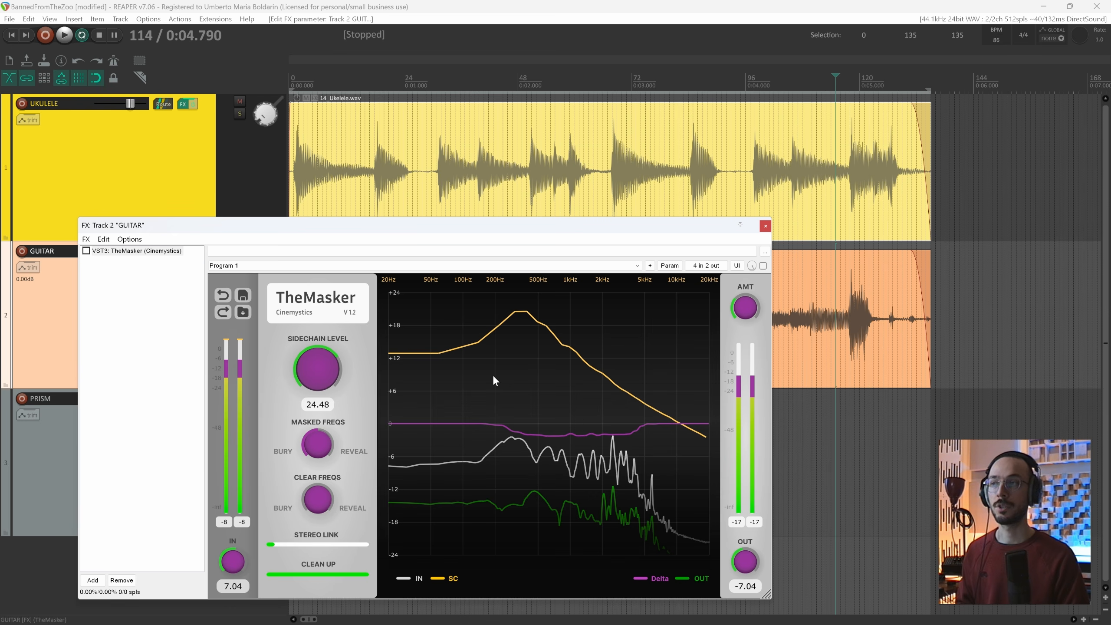
{"action": "left_click_drag", "start_coordinate": [310, 228], "coordinate": [393, 221]}
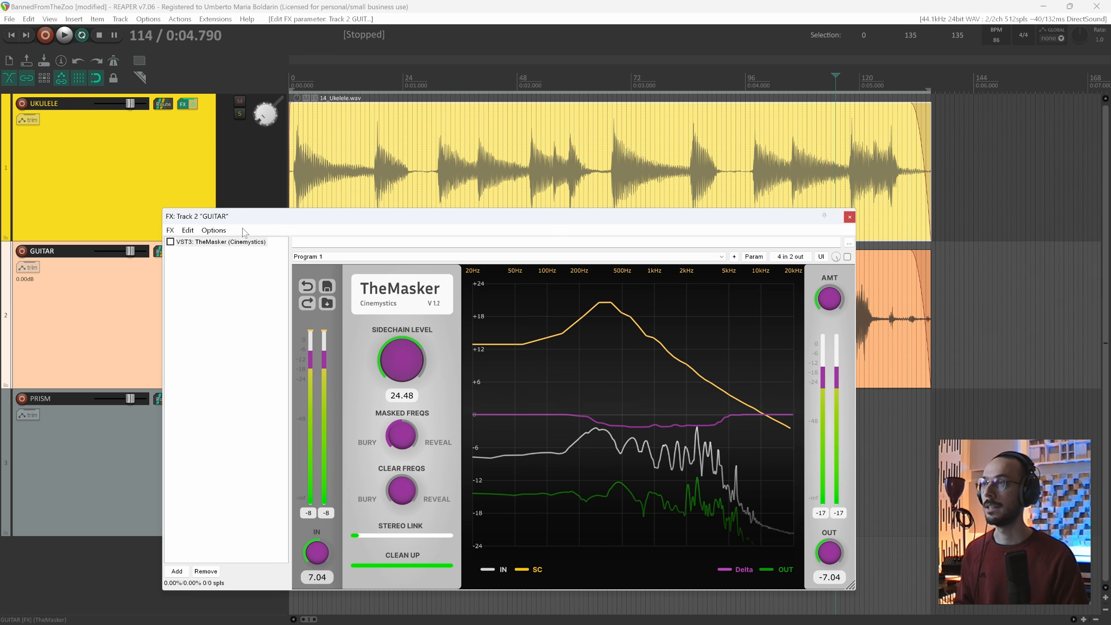
{"action": "left_click_drag", "start_coordinate": [242, 227], "coordinate": [397, 215]}
{"action": "left_click", "coordinate": [186, 401]}
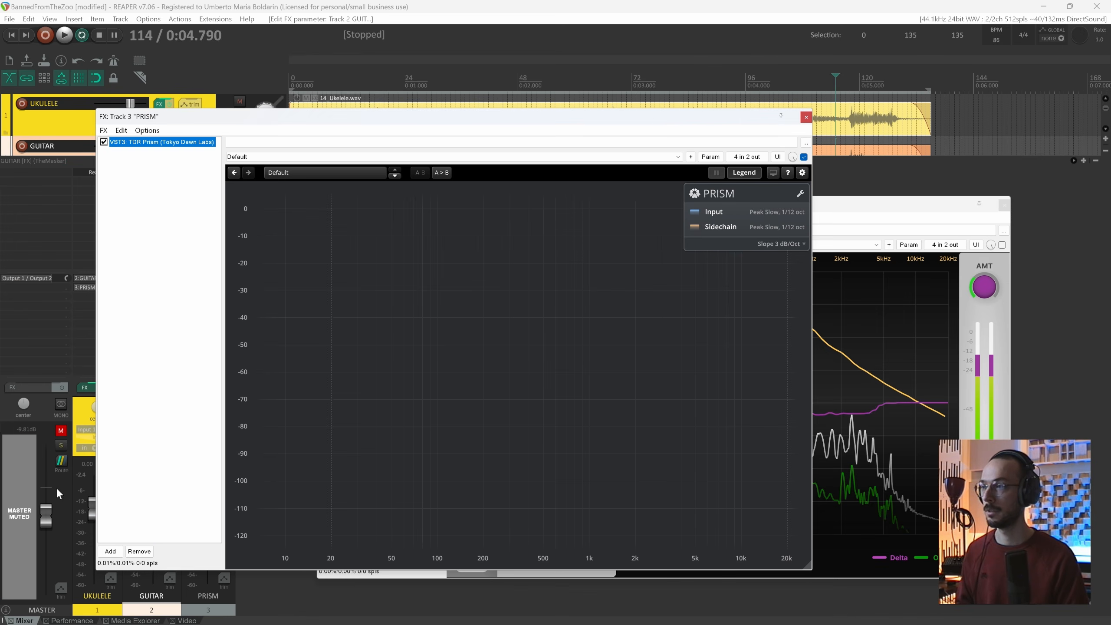
{"action": "key", "text": "space"}
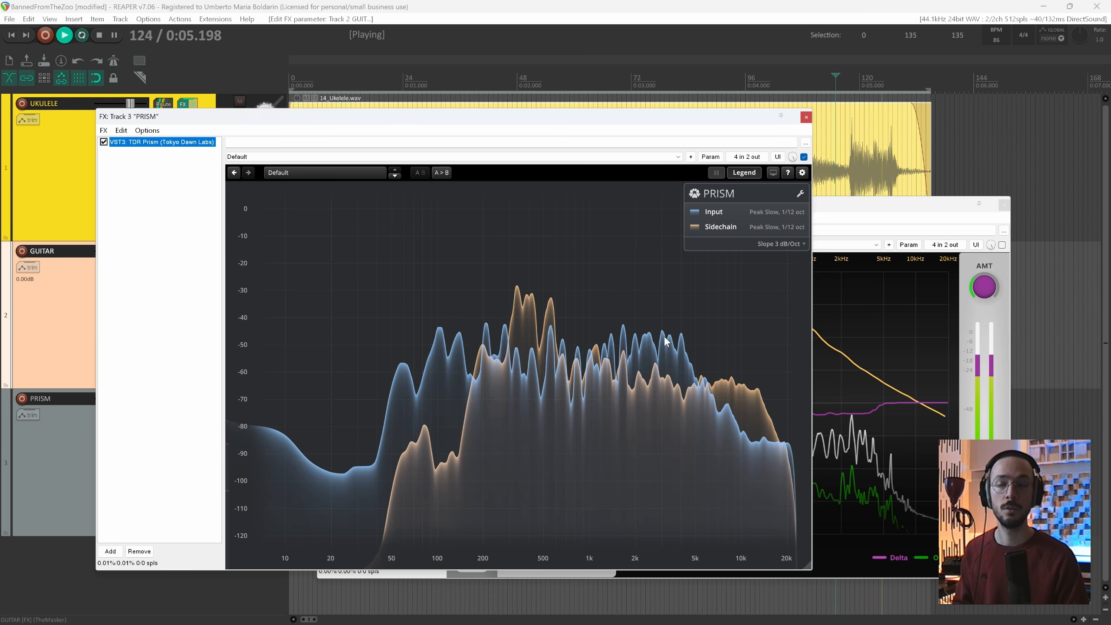
{"action": "left_click", "coordinate": [805, 117]}
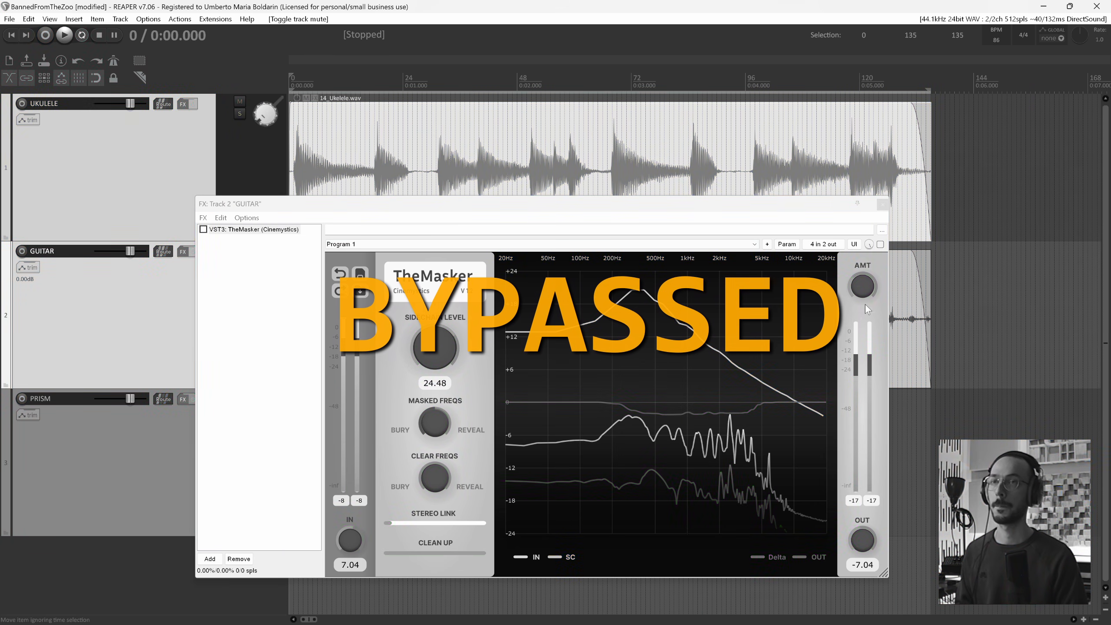
- Play the mix with TheMasker bypassed on GUITAR, enable the plug-in, and adjust its AMT amount during playback
{"action": "key", "text": "space"}
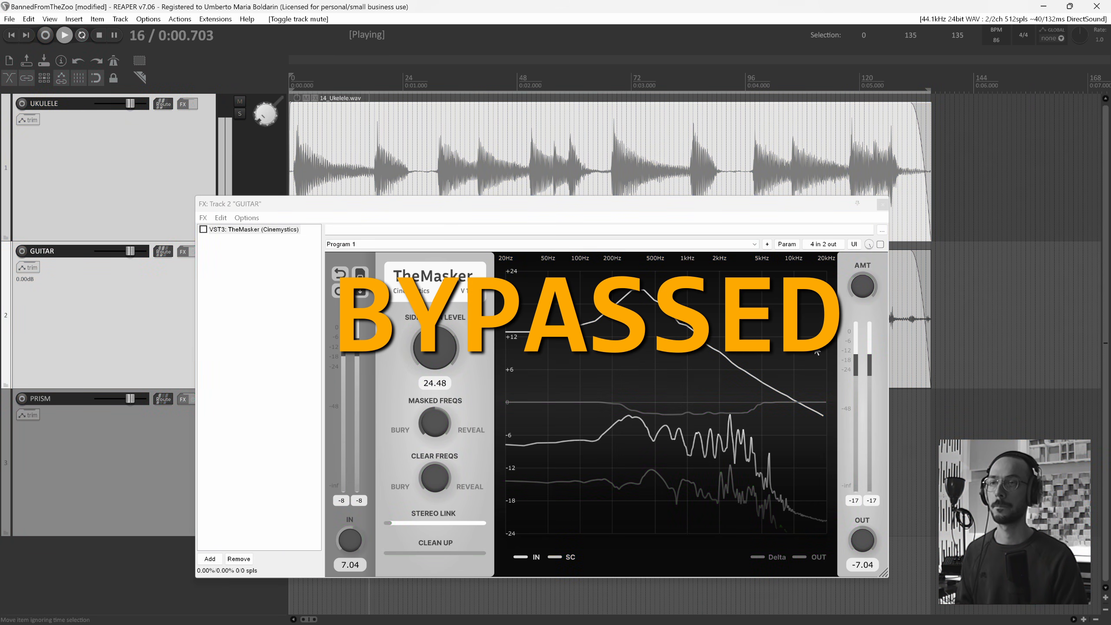
{"action": "left_click", "coordinate": [880, 244]}
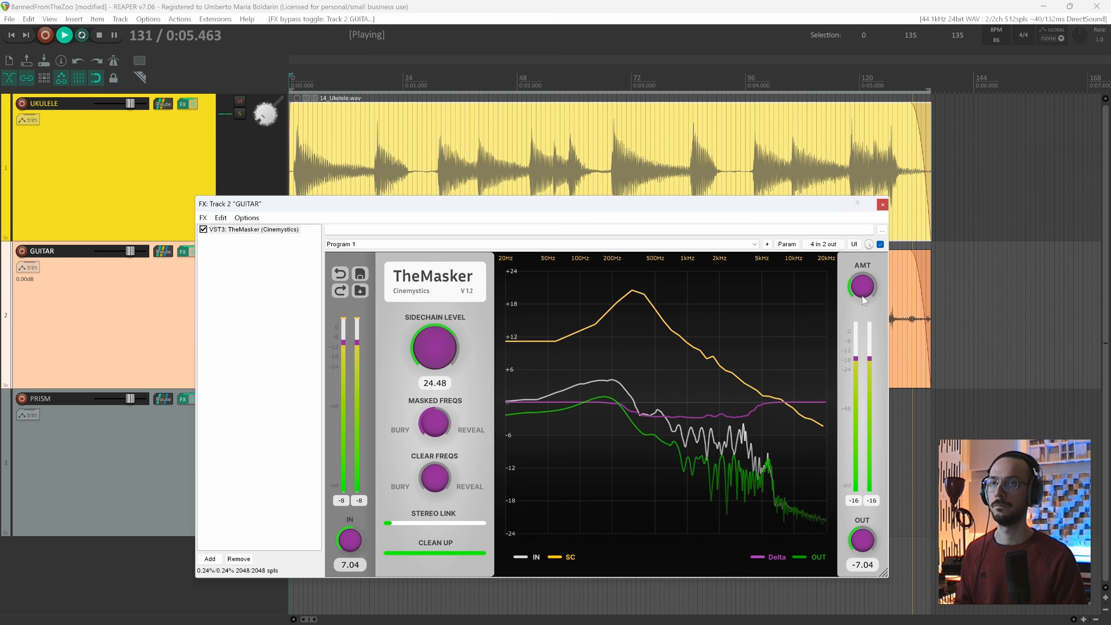
{"action": "left_click_drag", "start_coordinate": [863, 295], "coordinate": [863, 289]}
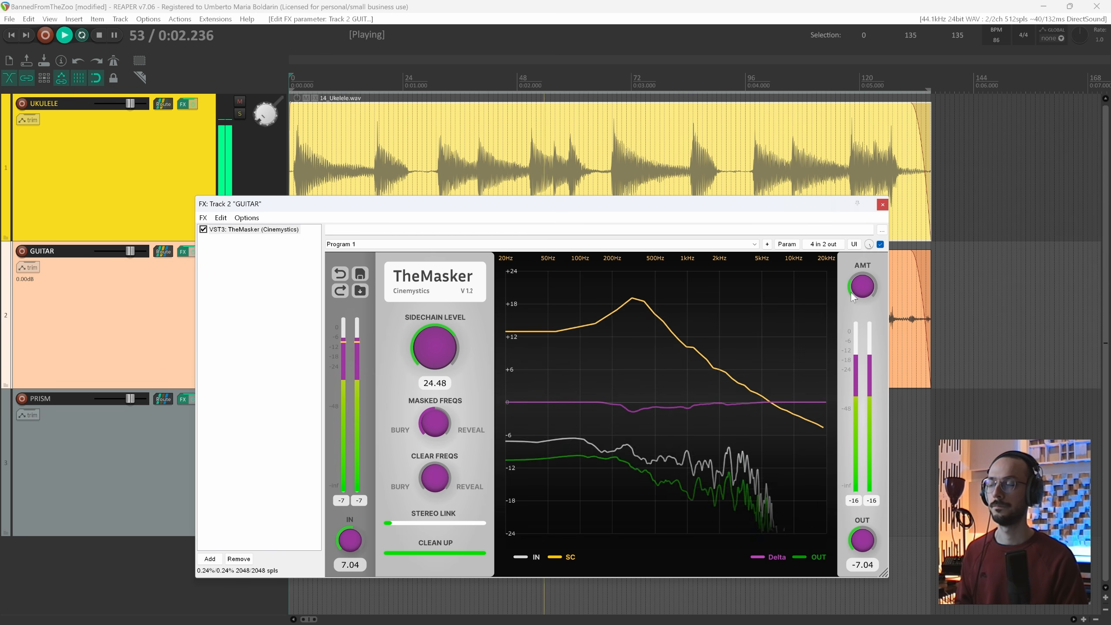
{"action": "key", "text": "ctrl+m"}
{"action": "key", "text": "ctrl+m"}
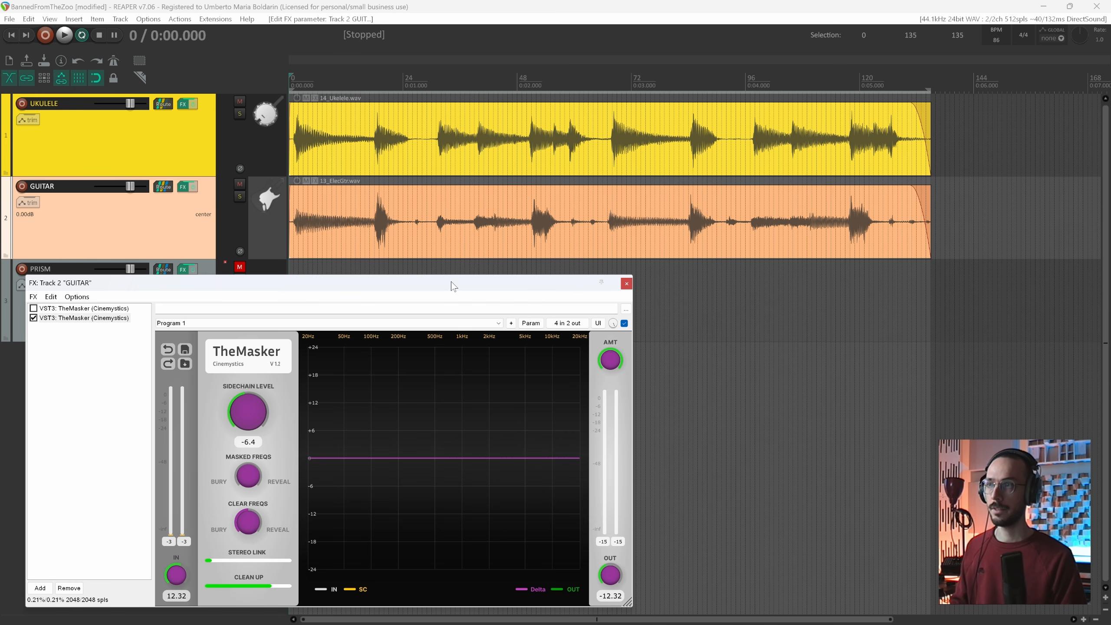
- Play the ukulele and guitar and compare the second TheMasker instance on GUITAR active, bypassed and active again
{"action": "left_click_drag", "start_coordinate": [447, 283], "coordinate": [447, 282]}
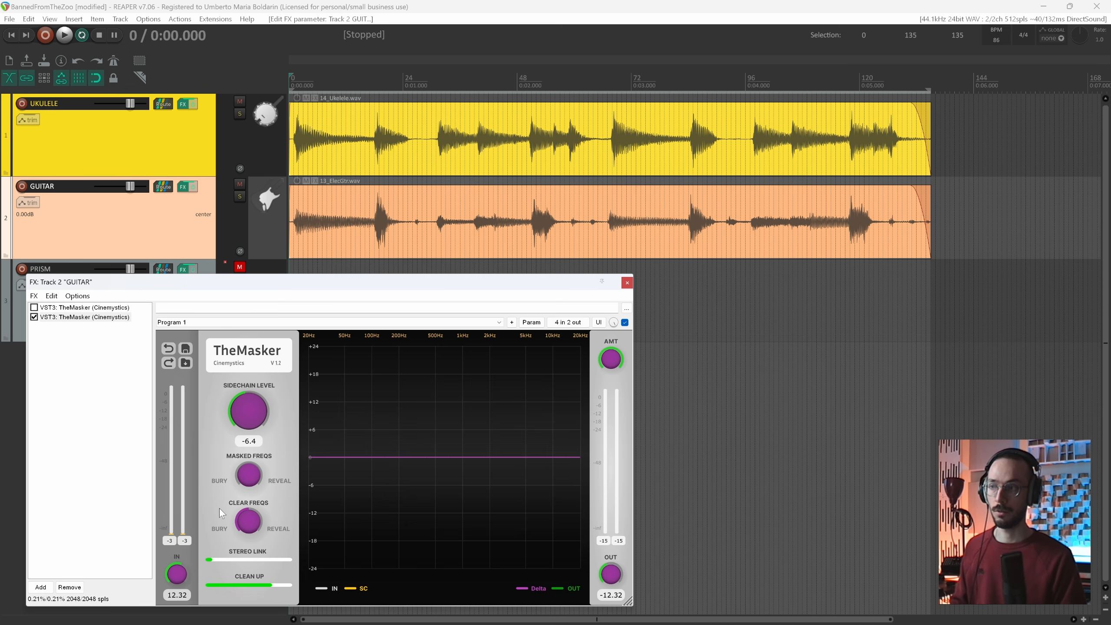
{"action": "key", "text": "space"}
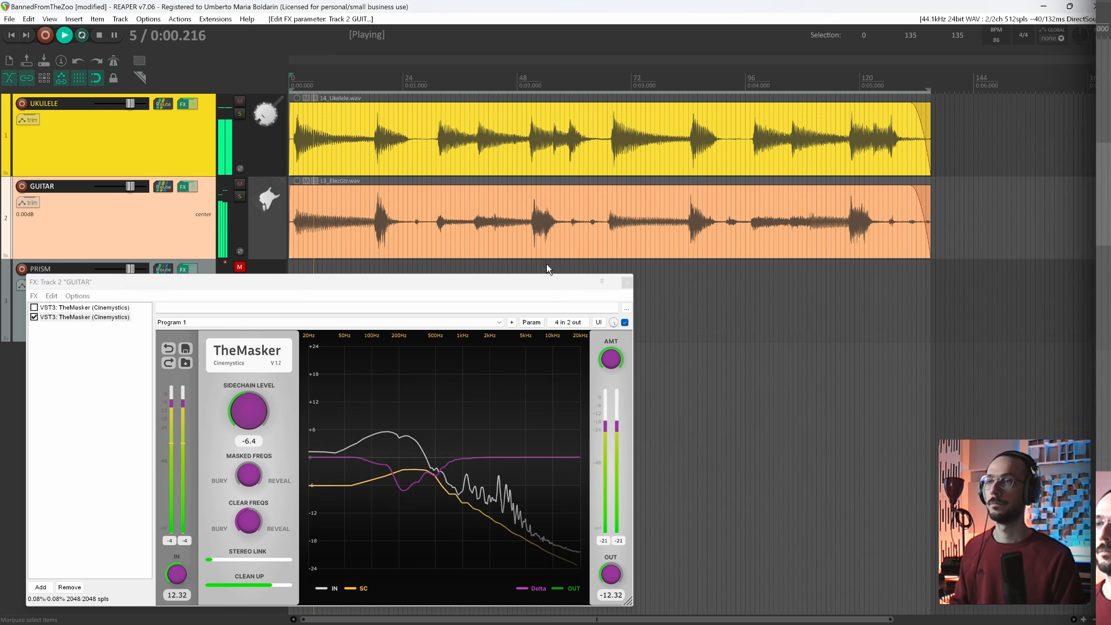
{"action": "left_click", "coordinate": [624, 322]}
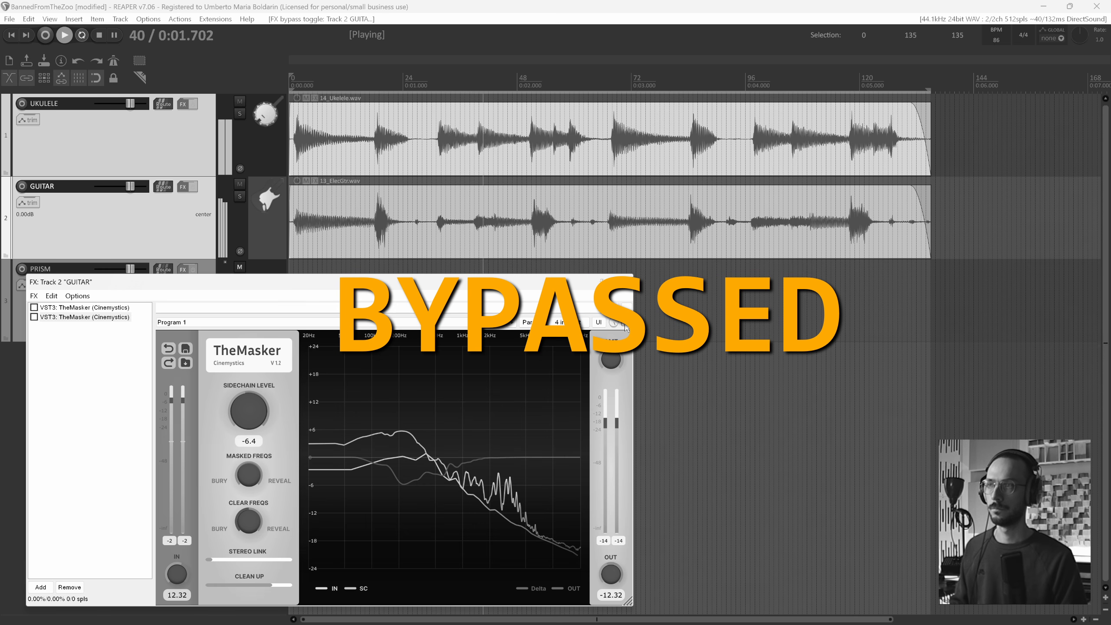
{"action": "left_click", "coordinate": [625, 322]}
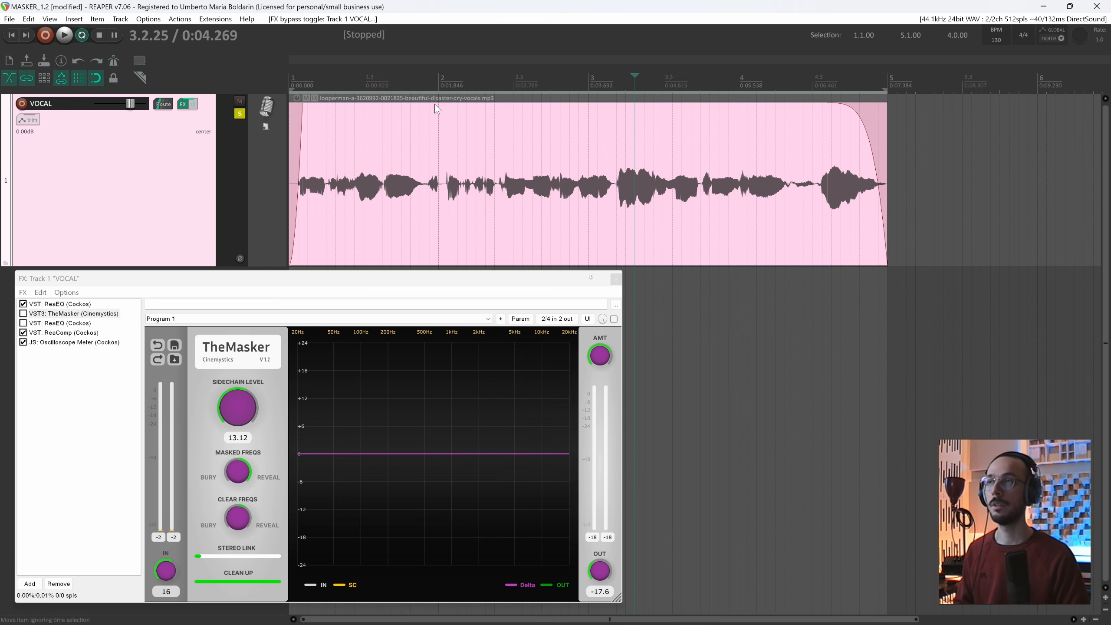
- Play the VOCAL example from the project start with TheMasker bypassed, and enable the plug-in during playback
{"action": "left_click", "coordinate": [464, 68]}
{"action": "key", "text": "w"}
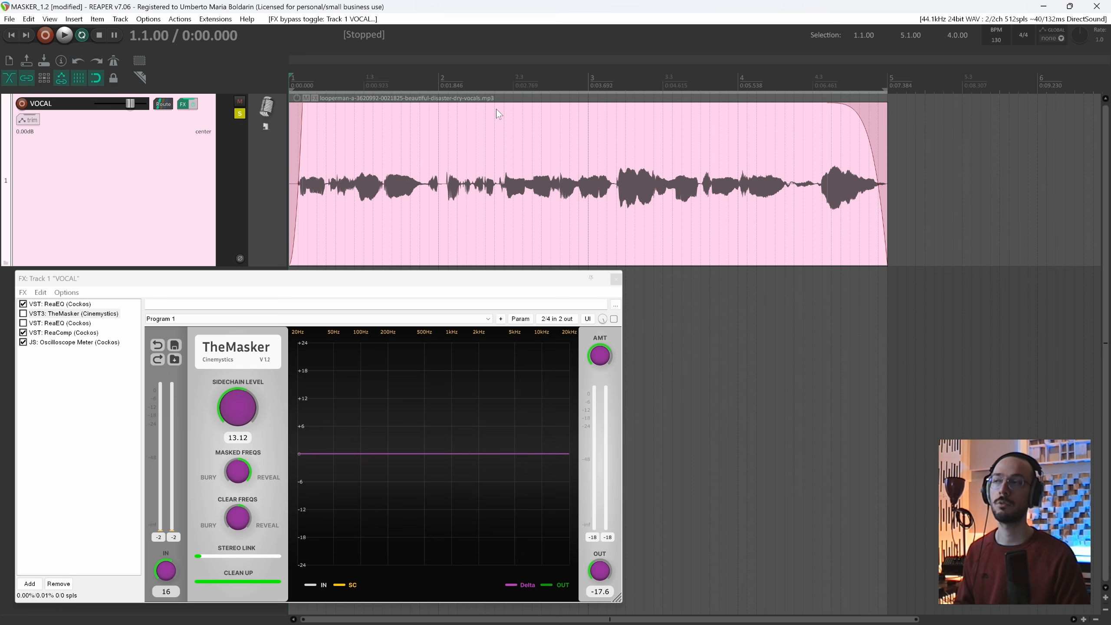
{"action": "key", "text": "space"}
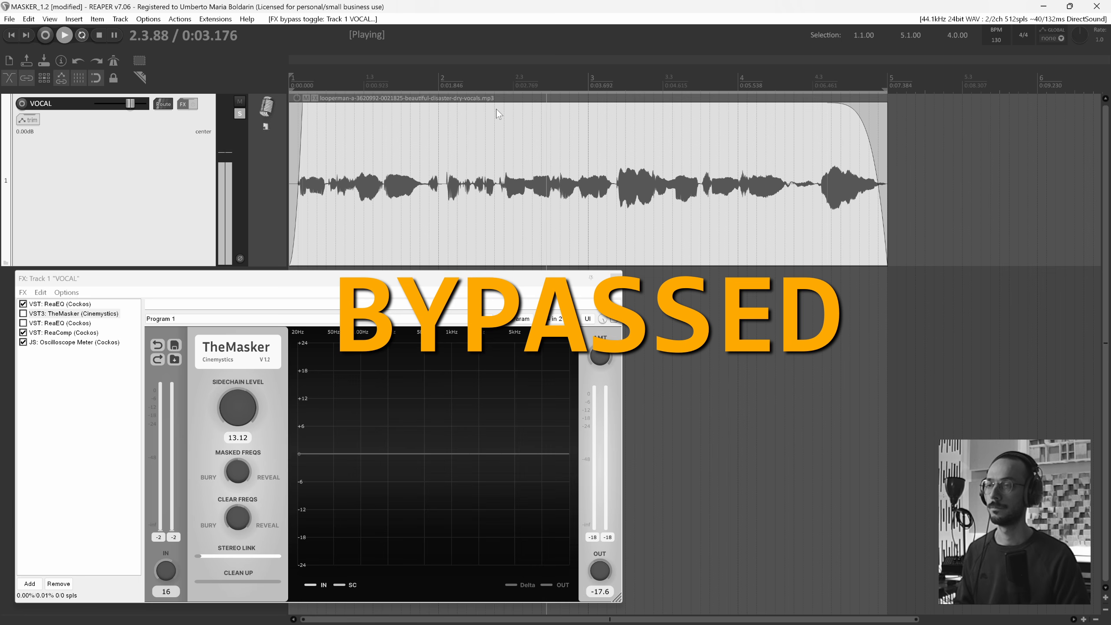
{"action": "left_click", "coordinate": [613, 319]}
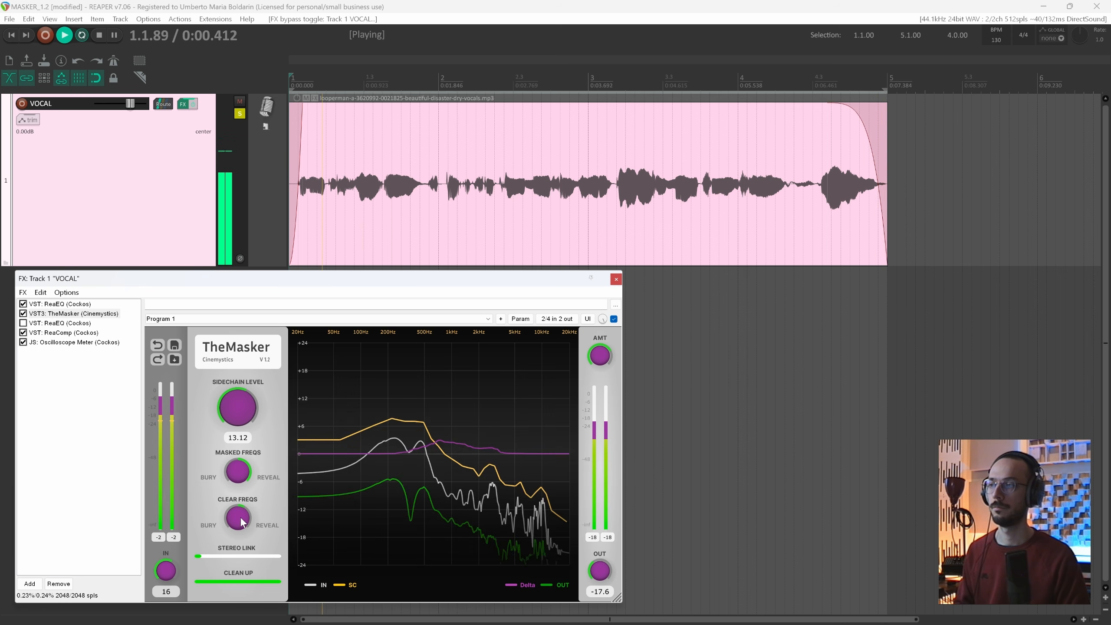
- Adjust TheMasker's CLEAR FREQS control on VOCAL, and compare the sound by bypassing and re-enabling the plug-in
{"action": "left_click_drag", "start_coordinate": [238, 520], "coordinate": [242, 510]}
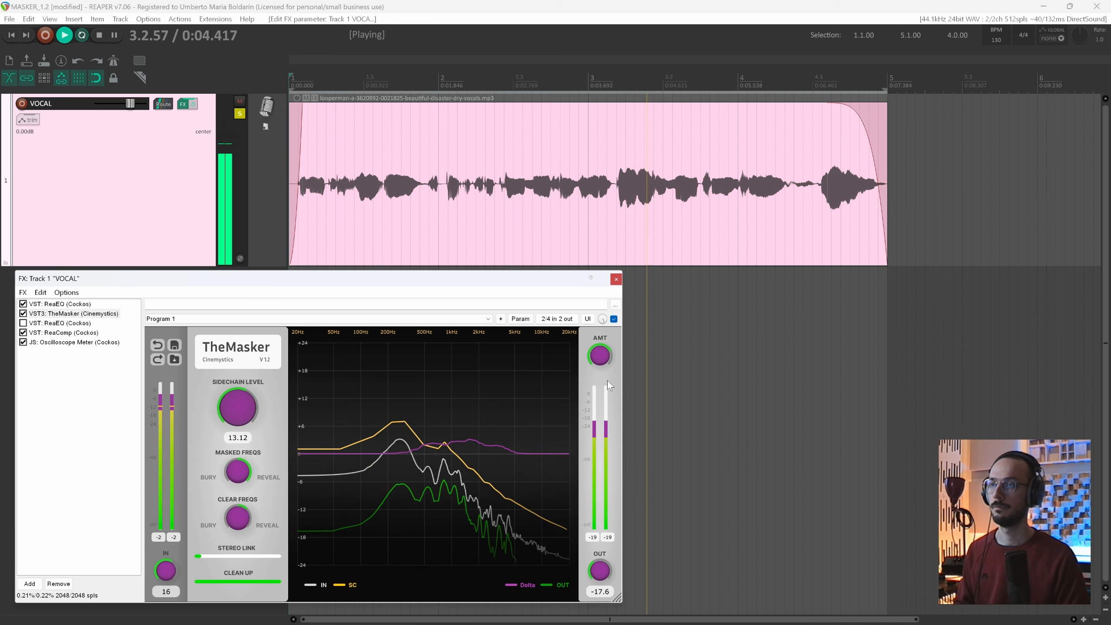
{"action": "left_click", "coordinate": [613, 318]}
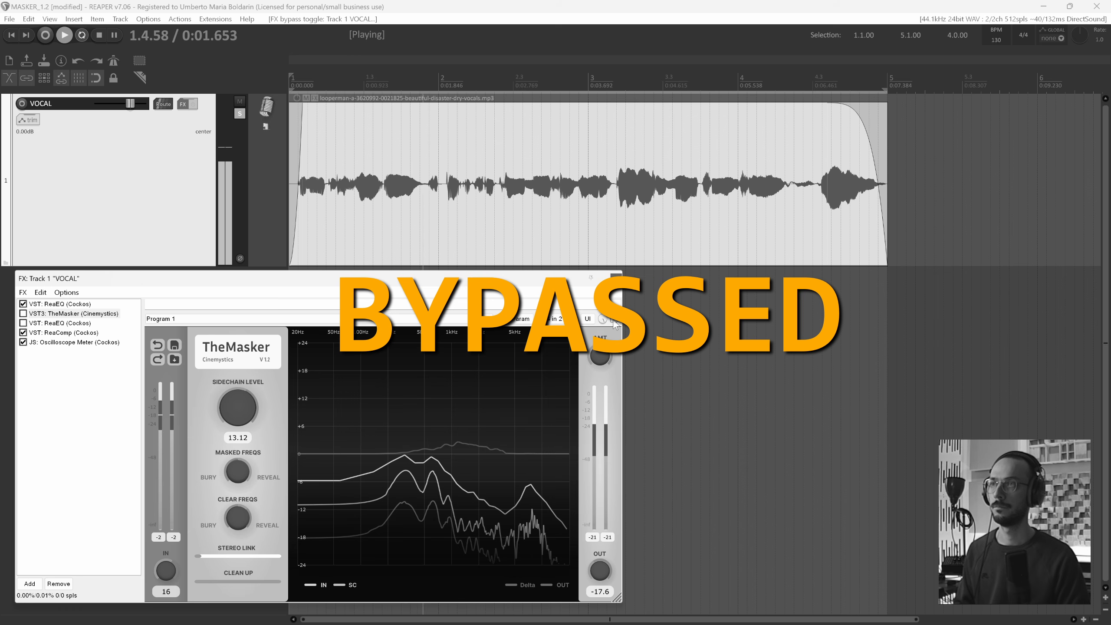
{"action": "left_click", "coordinate": [613, 320]}
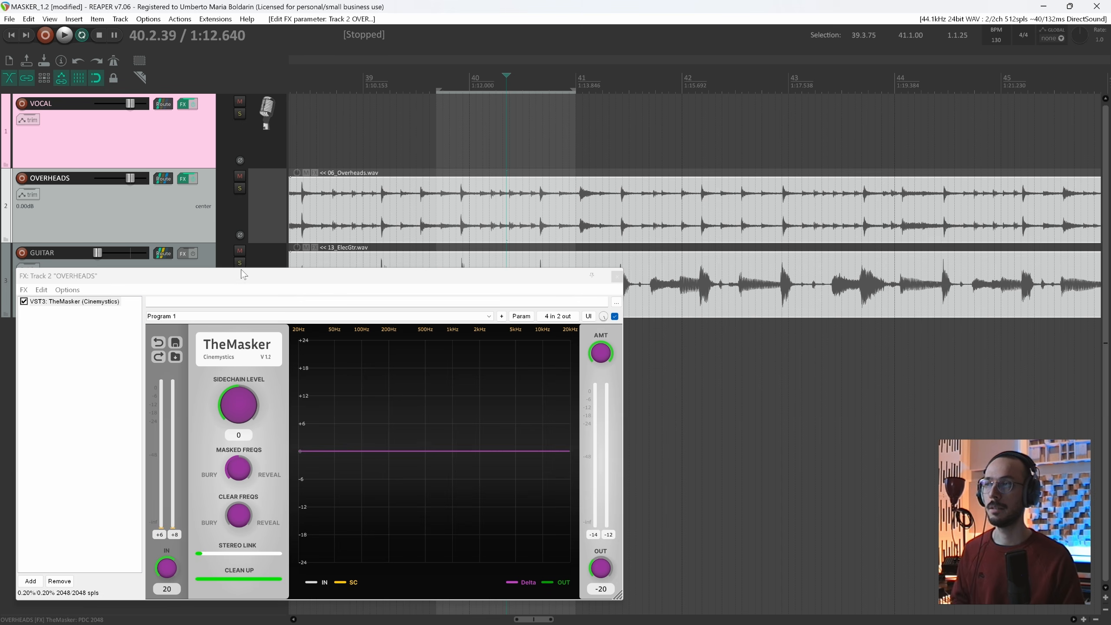
- Play the looped selection from 39.3.75 with TheMasker bypassed on OVERHEADS, re-enable the plug-in during playback, and stop
{"action": "left_click_drag", "start_coordinate": [229, 278], "coordinate": [232, 276]}
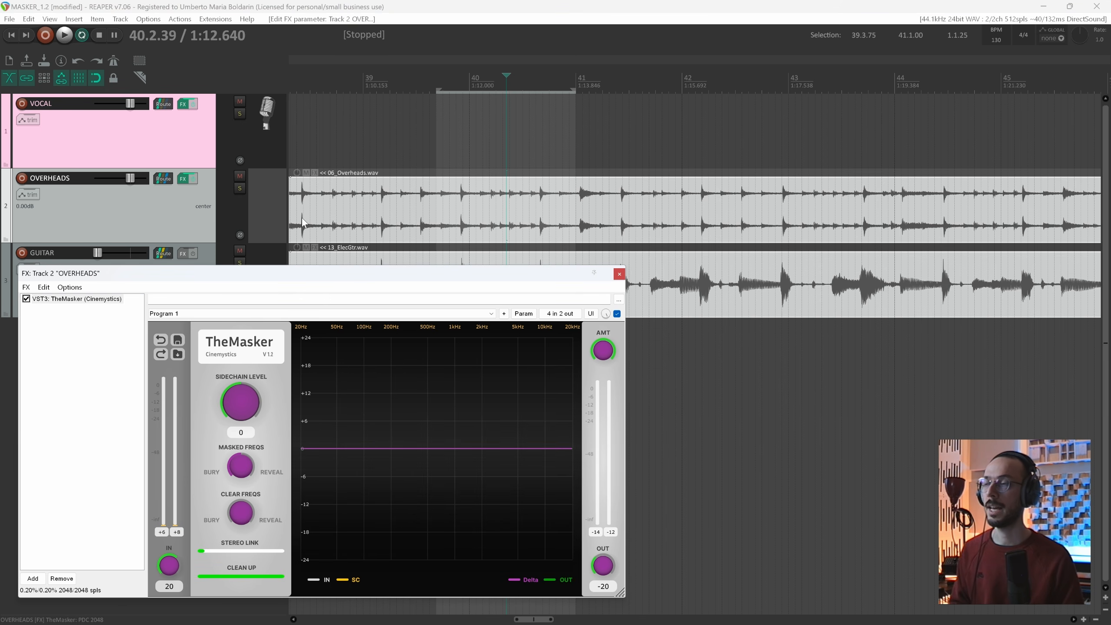
{"action": "left_click", "coordinate": [617, 313]}
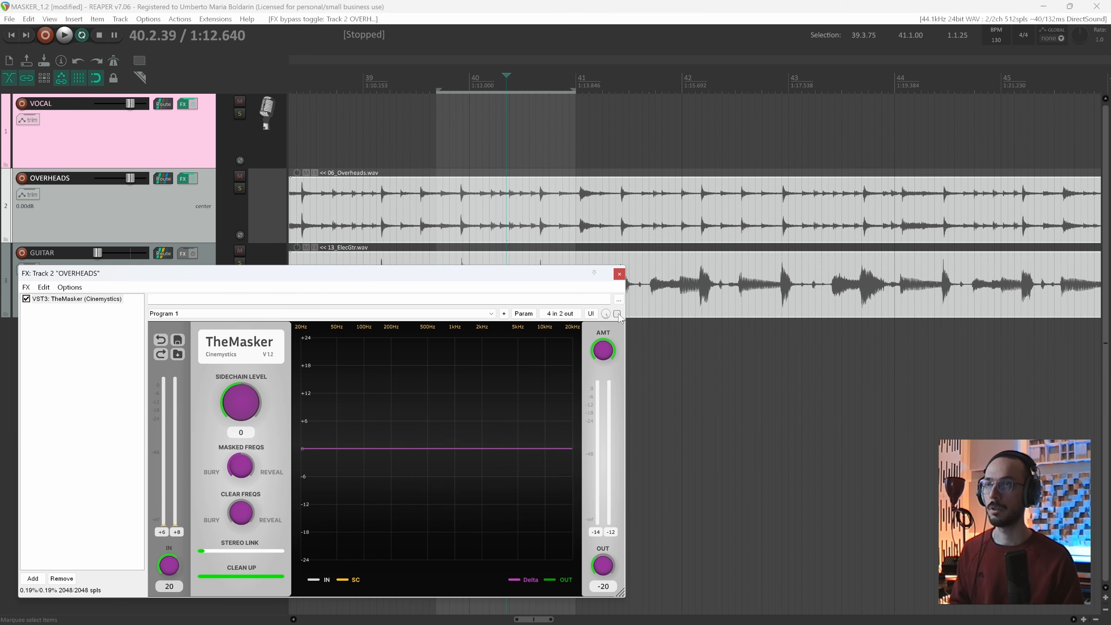
{"action": "left_click", "coordinate": [437, 79]}
{"action": "key", "text": "space"}
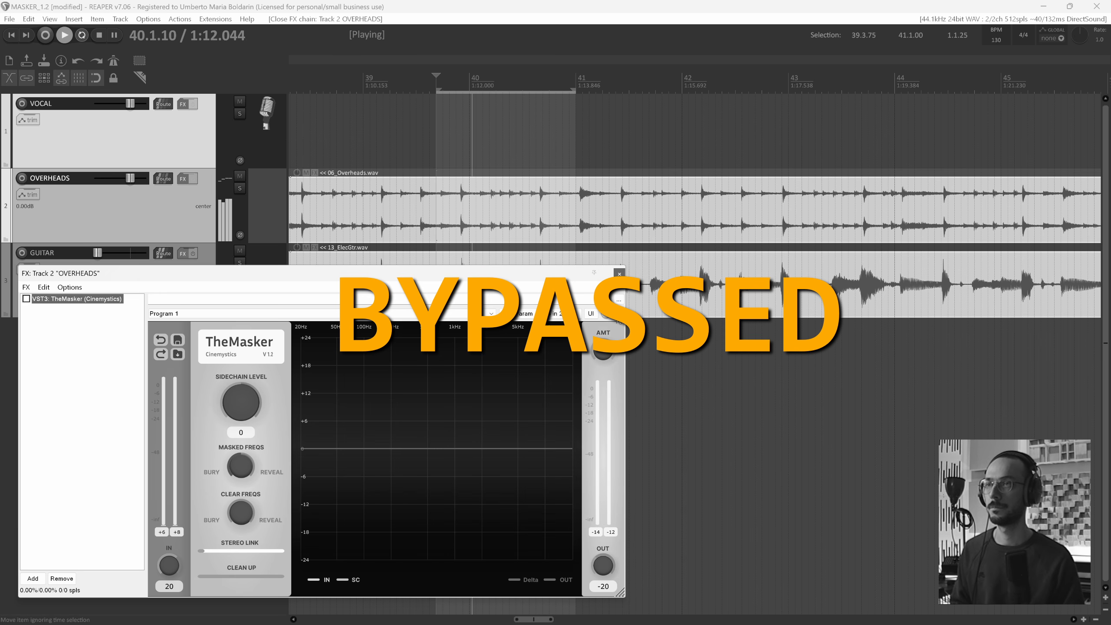
{"action": "left_click", "coordinate": [617, 315]}
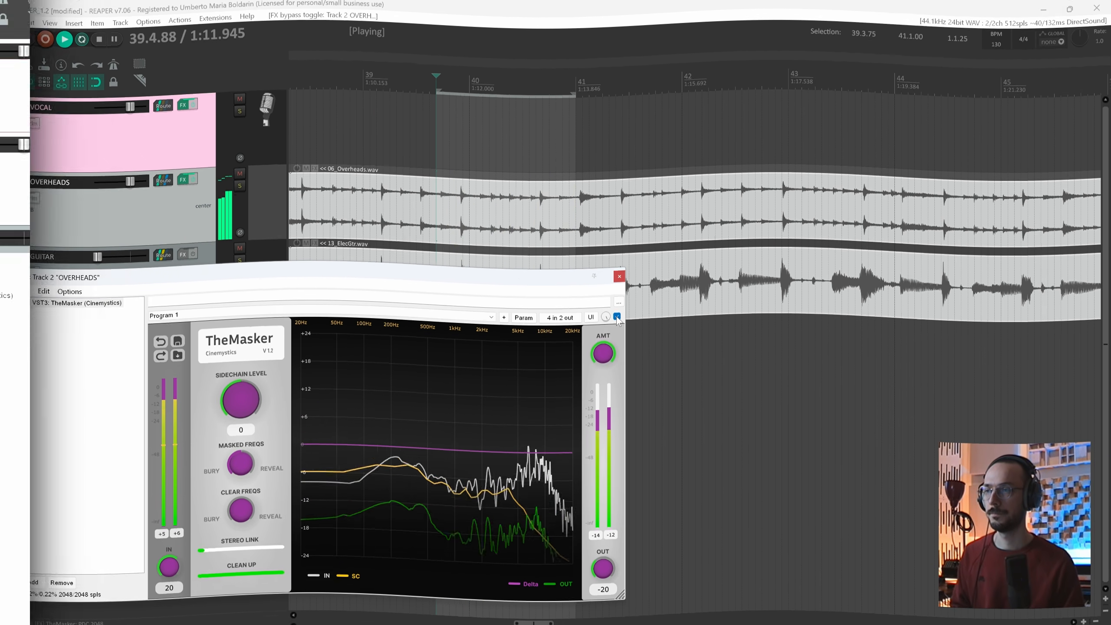
{"action": "key", "text": "space"}
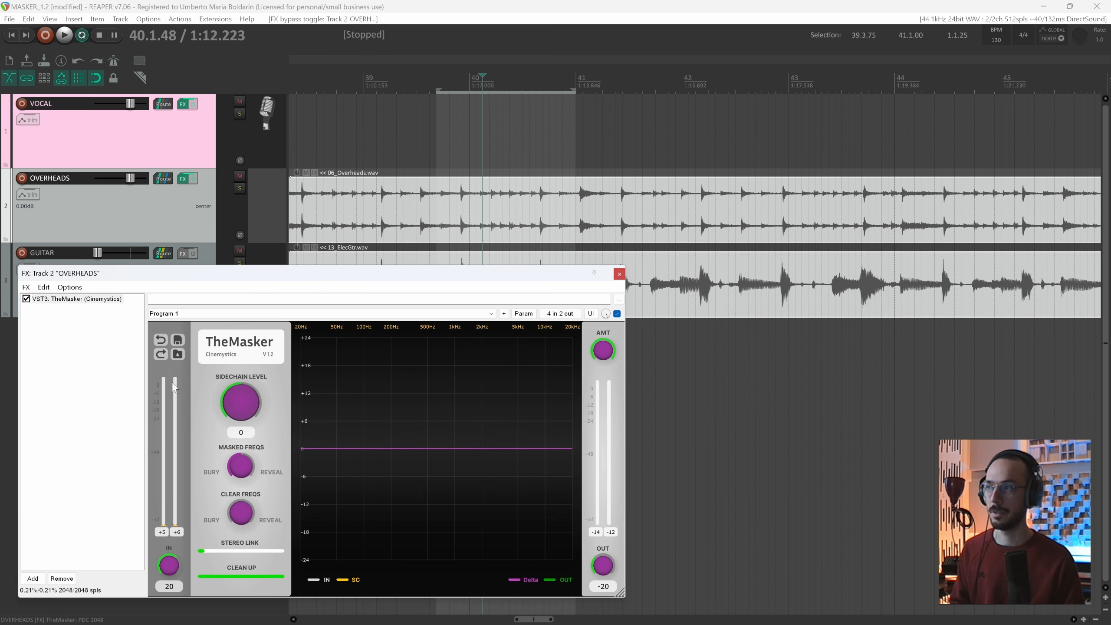
- Move the OVERHEADS plug-in window off the mixer's master strip and mute the master track
{"action": "key", "text": "ctrl+m"}
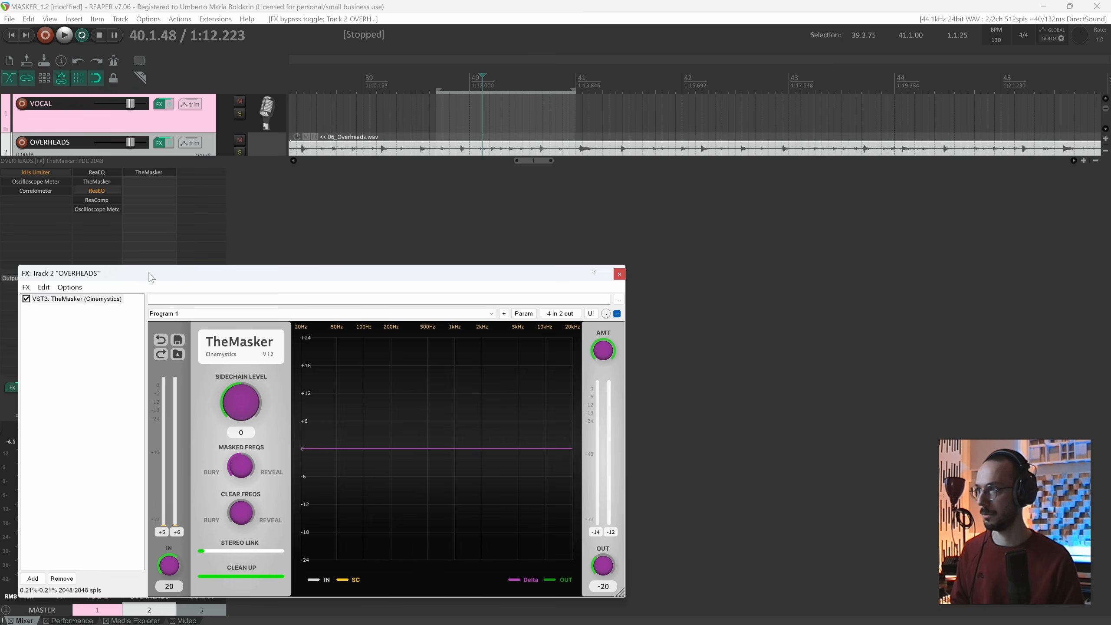
{"action": "left_click_drag", "start_coordinate": [149, 272], "coordinate": [256, 276]}
{"action": "left_click", "coordinate": [67, 425]}
{"action": "key", "text": "ctrl+m"}
- Play the selection to examine TheMasker's graph and AMT control on OVERHEADS, and reposition the plug-in window
{"action": "key", "text": "space"}
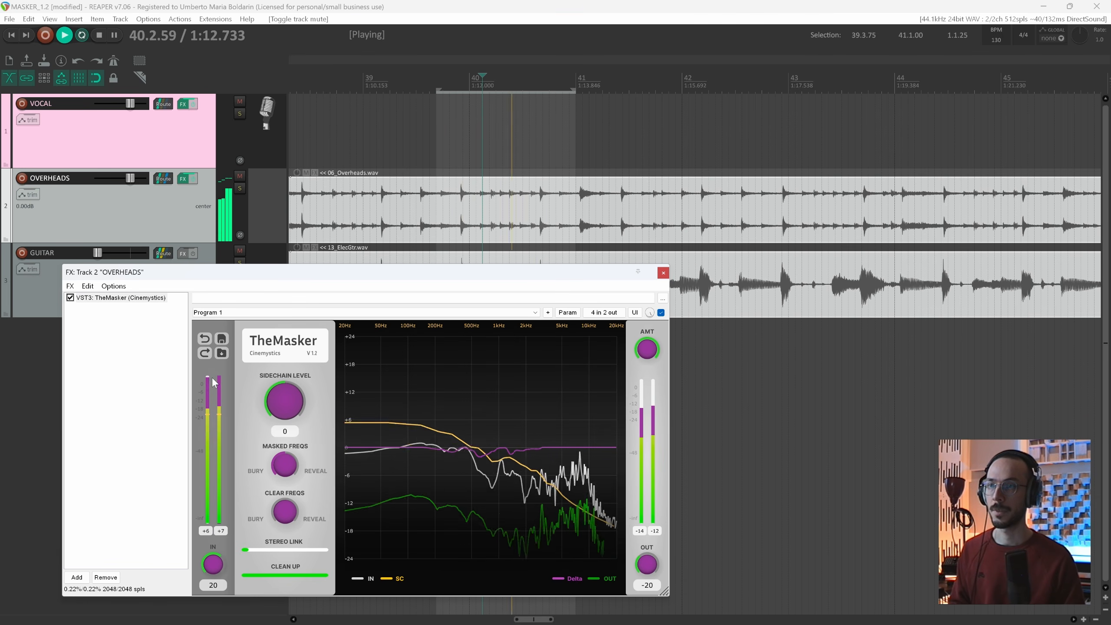
{"action": "left_click", "coordinate": [648, 350]}
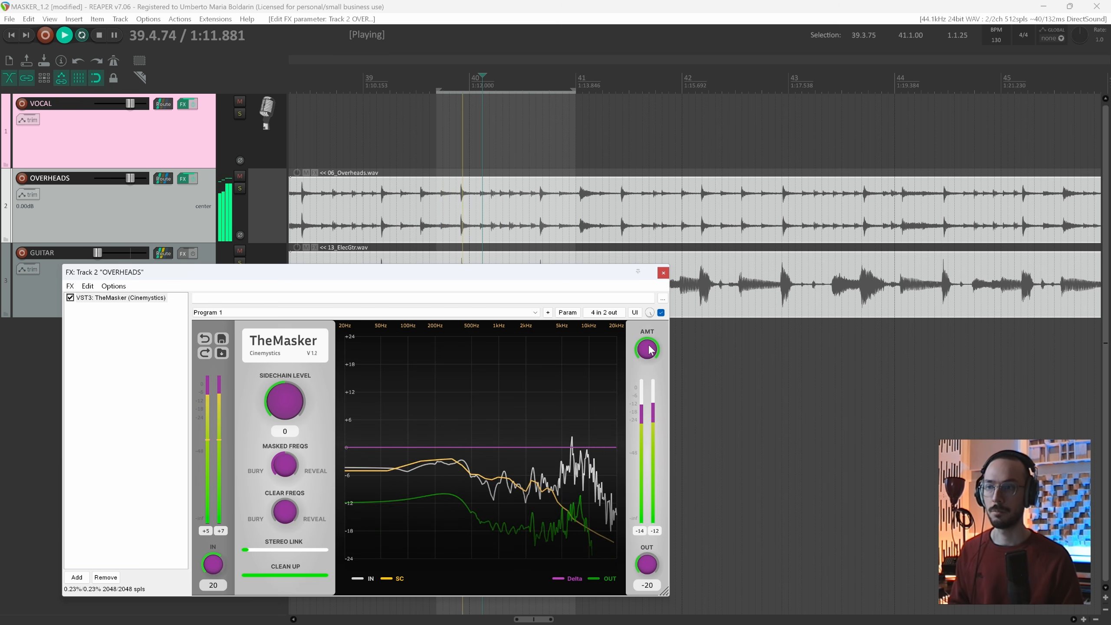
{"action": "left_click_drag", "start_coordinate": [495, 275], "coordinate": [454, 272]}
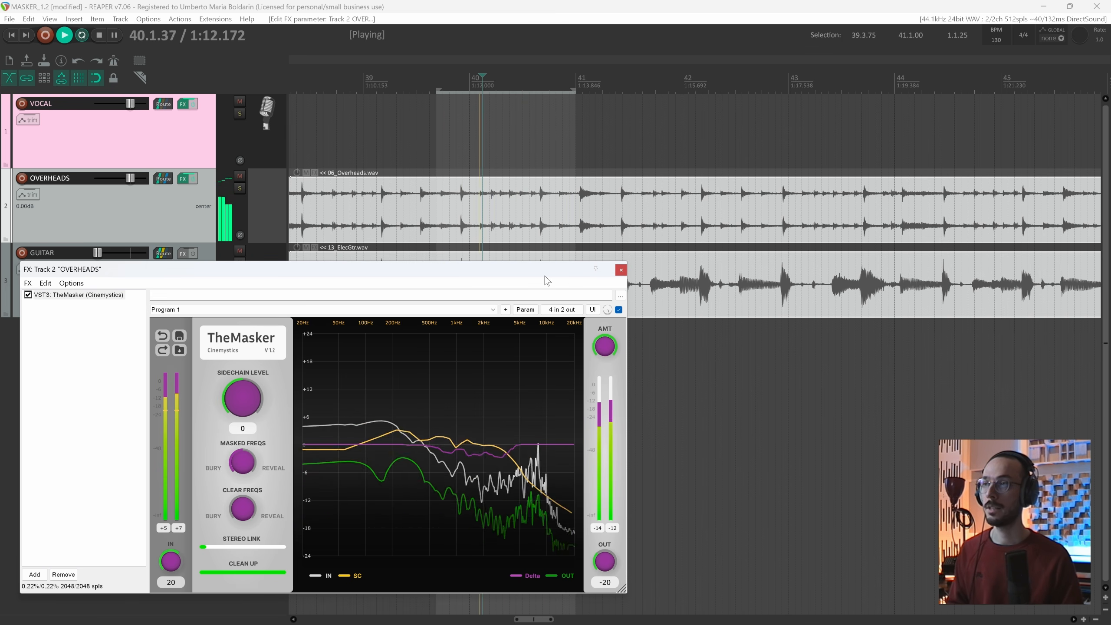
{"action": "left_click_drag", "start_coordinate": [547, 272], "coordinate": [574, 246]}
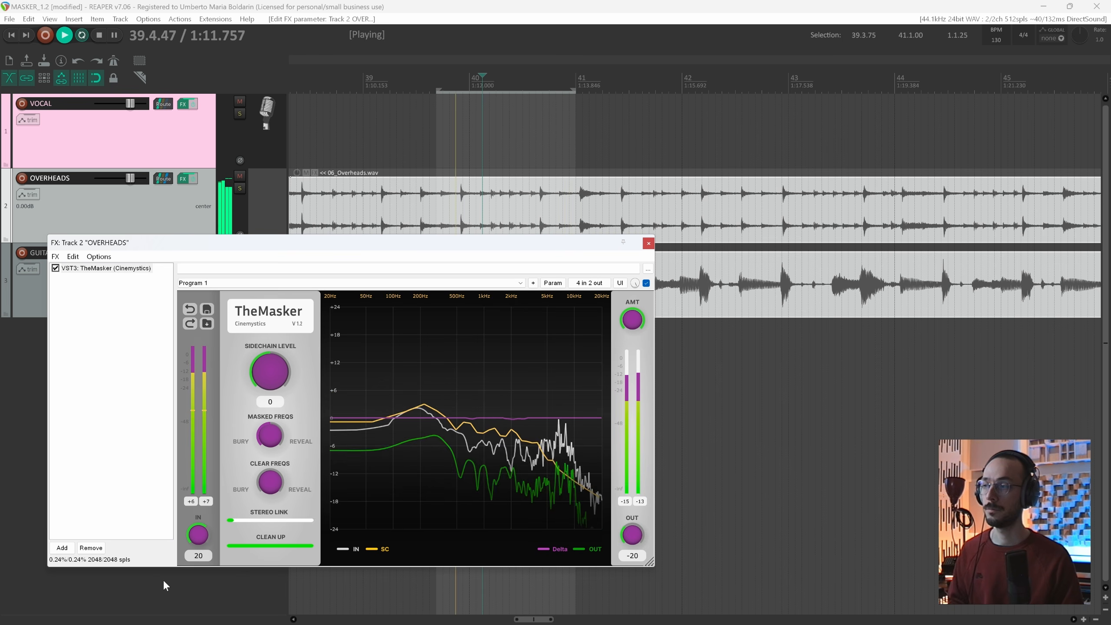